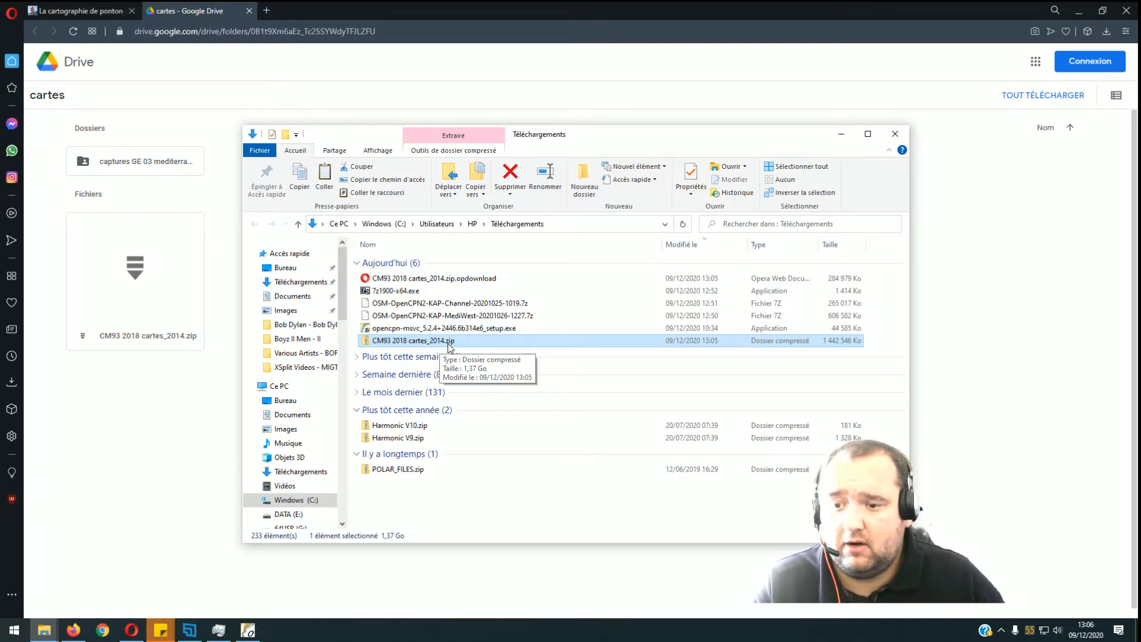
- Extract CM93 2018 cartes_2014.zip with 7-Zip into its own CM93 2018 cartes_2014 folder in Downloads
right_click(450, 347)
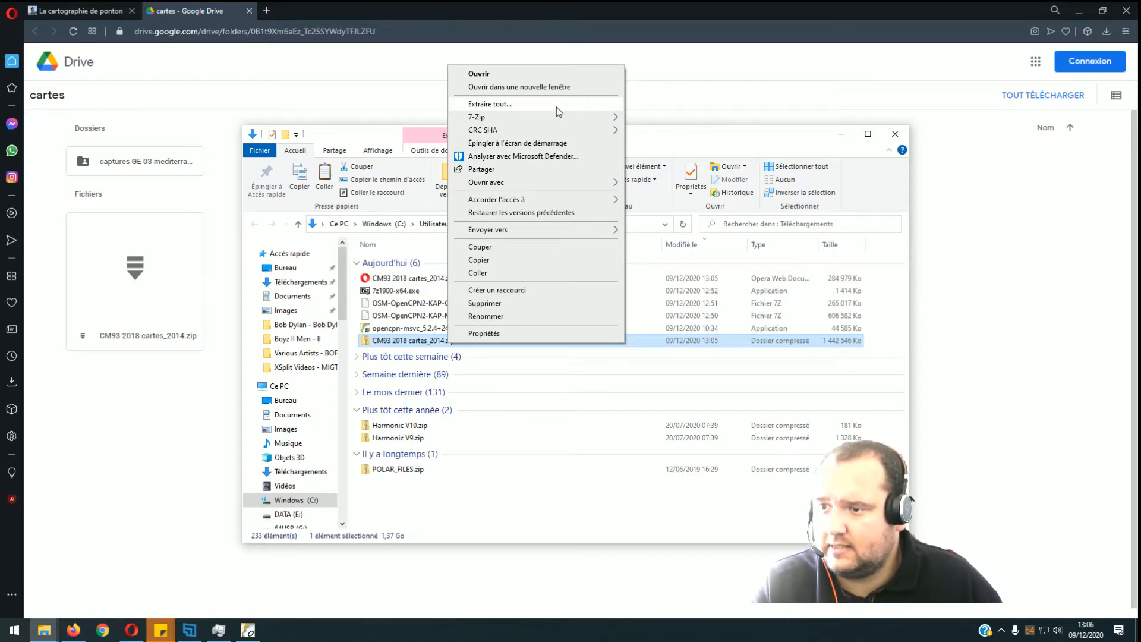
mouse_move(502, 116)
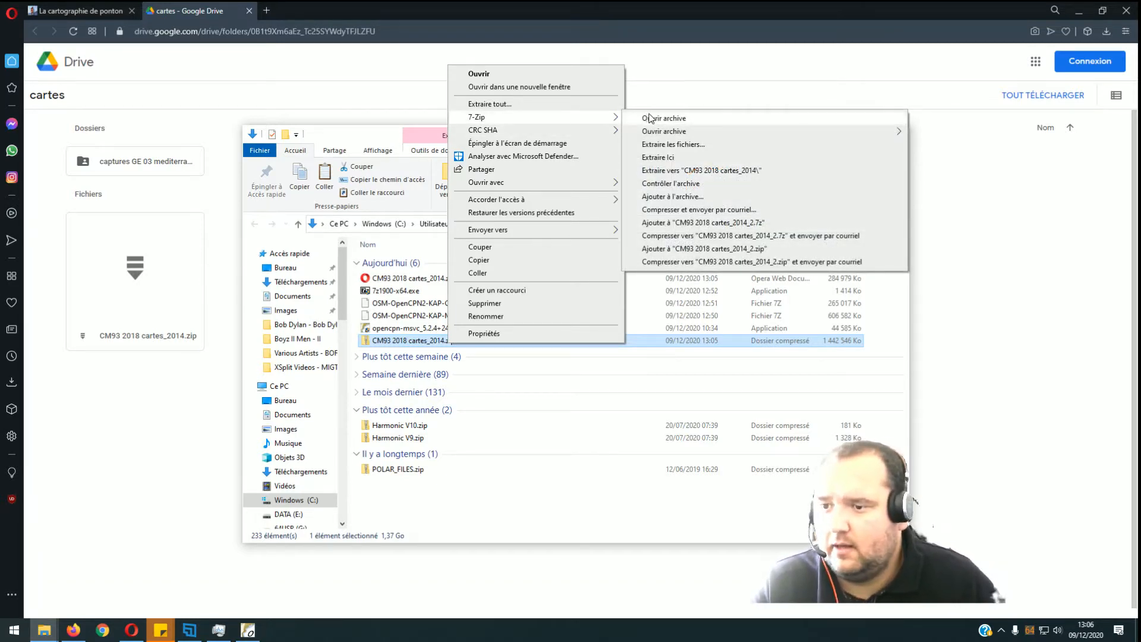
left_click(722, 172)
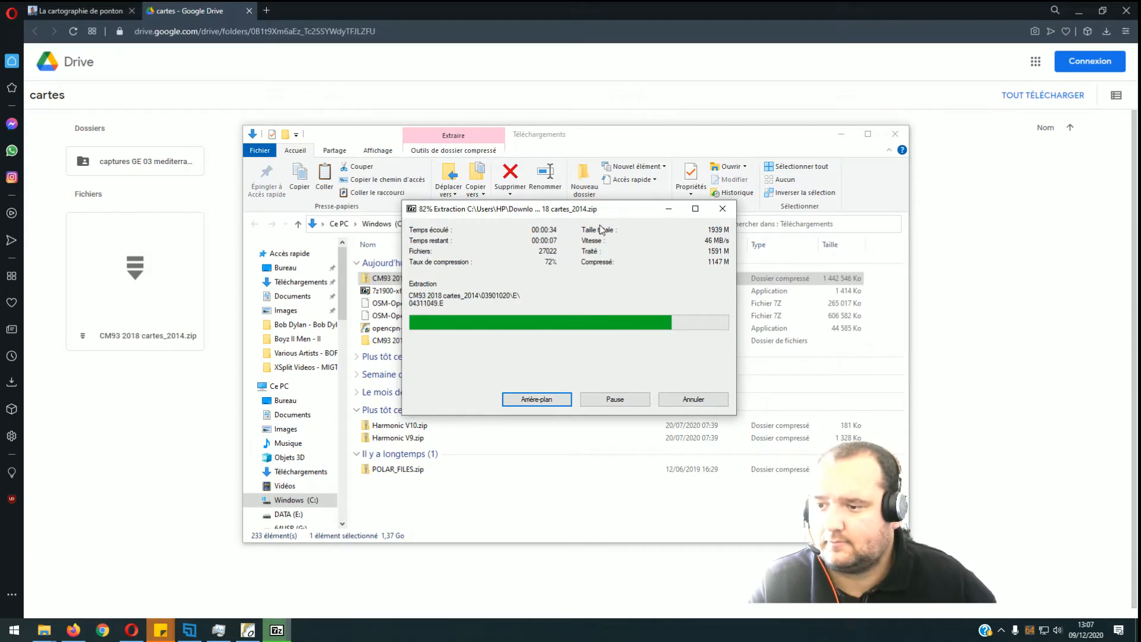
left_click_drag(602, 209, 653, 312)
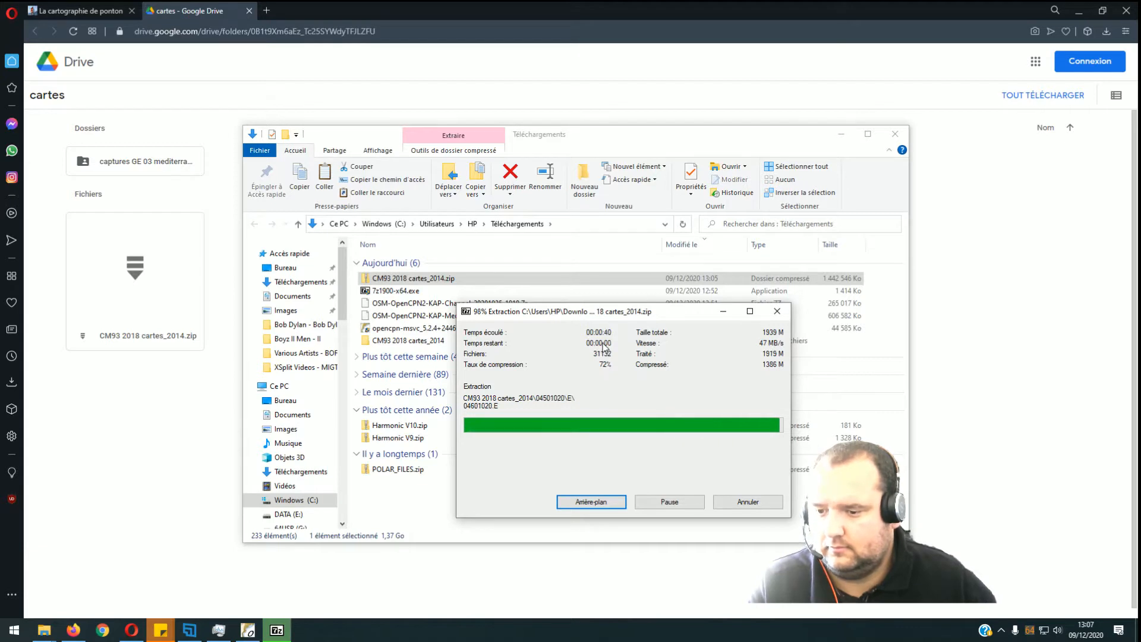
- Examine the contents of the extracted CM93 2018 cartes_2014 folder, including the SERIALNO.TXT and INF.txt files
left_click(427, 344)
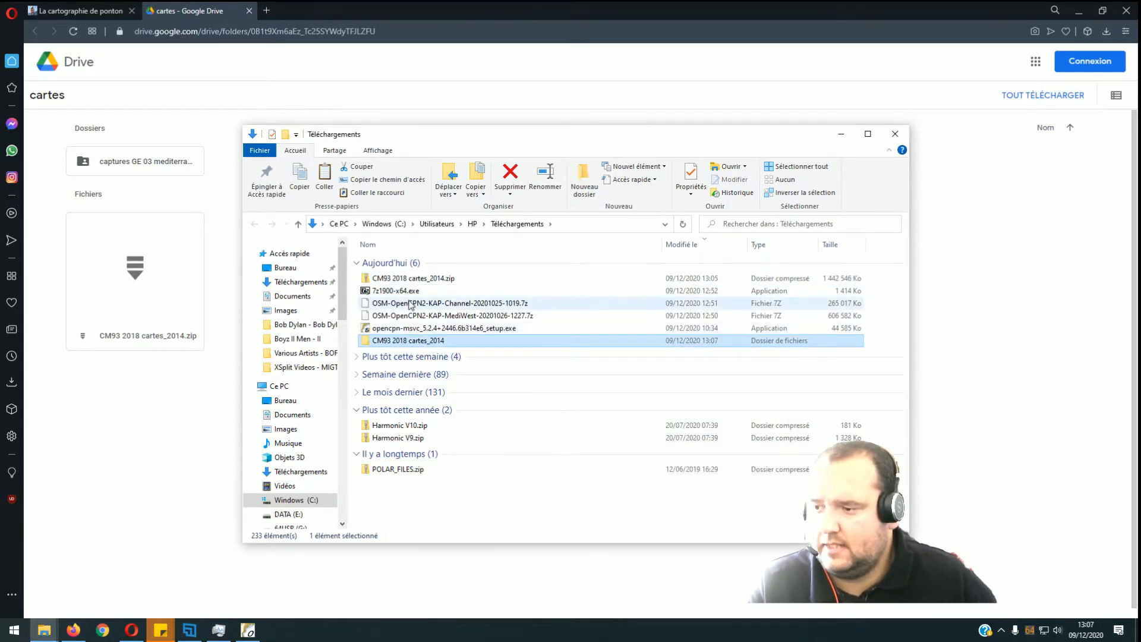
double_click(419, 343)
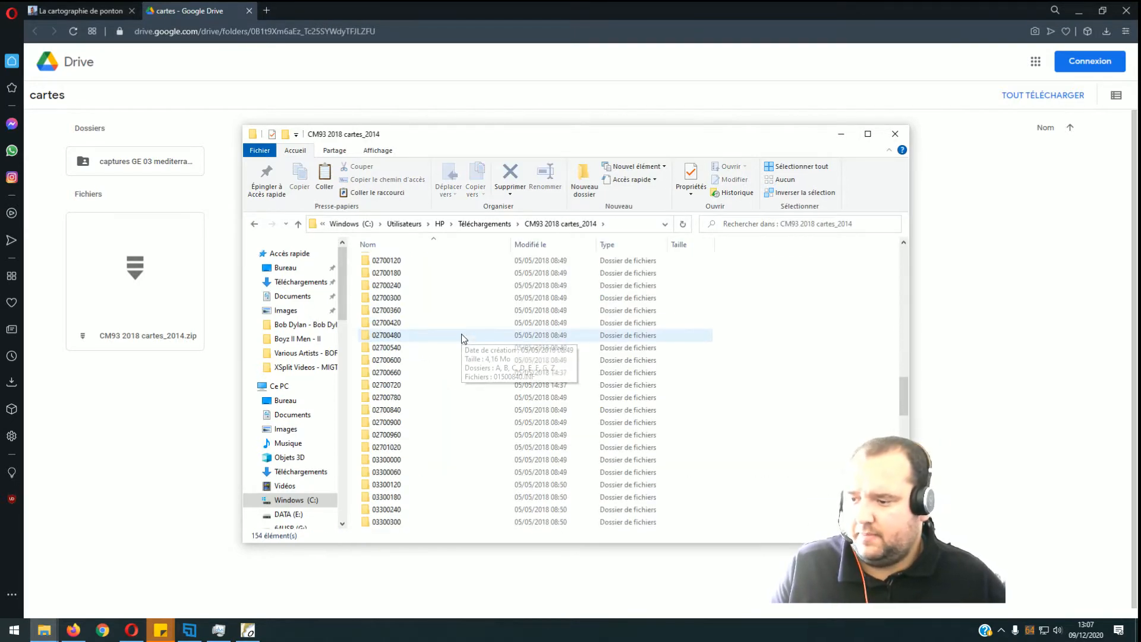
scroll(463, 339, "down", 20)
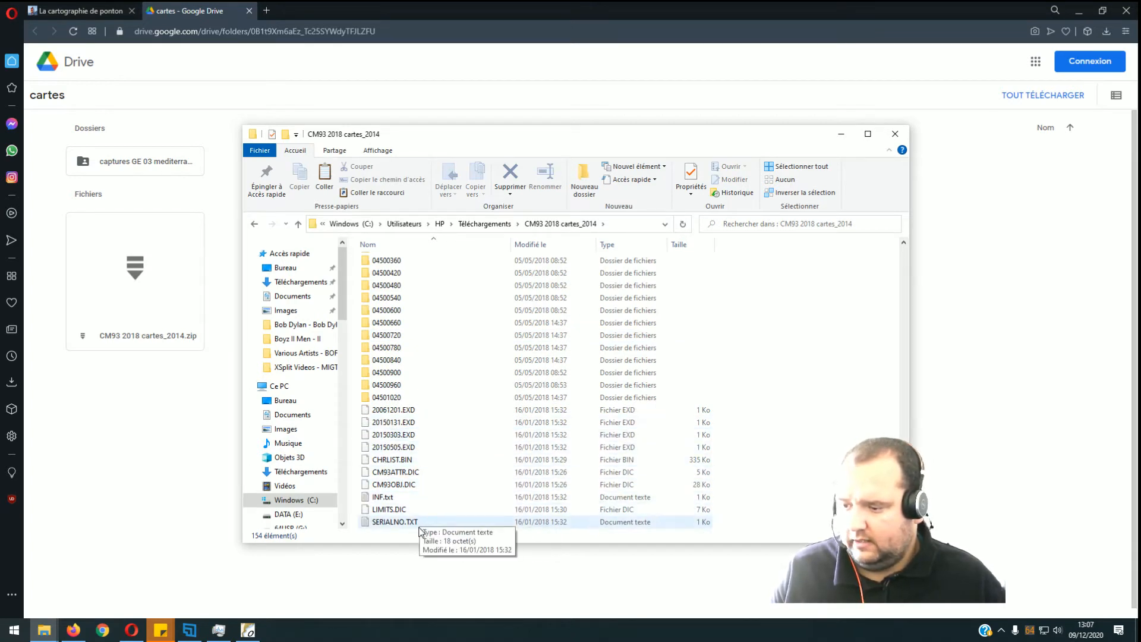
double_click(419, 525)
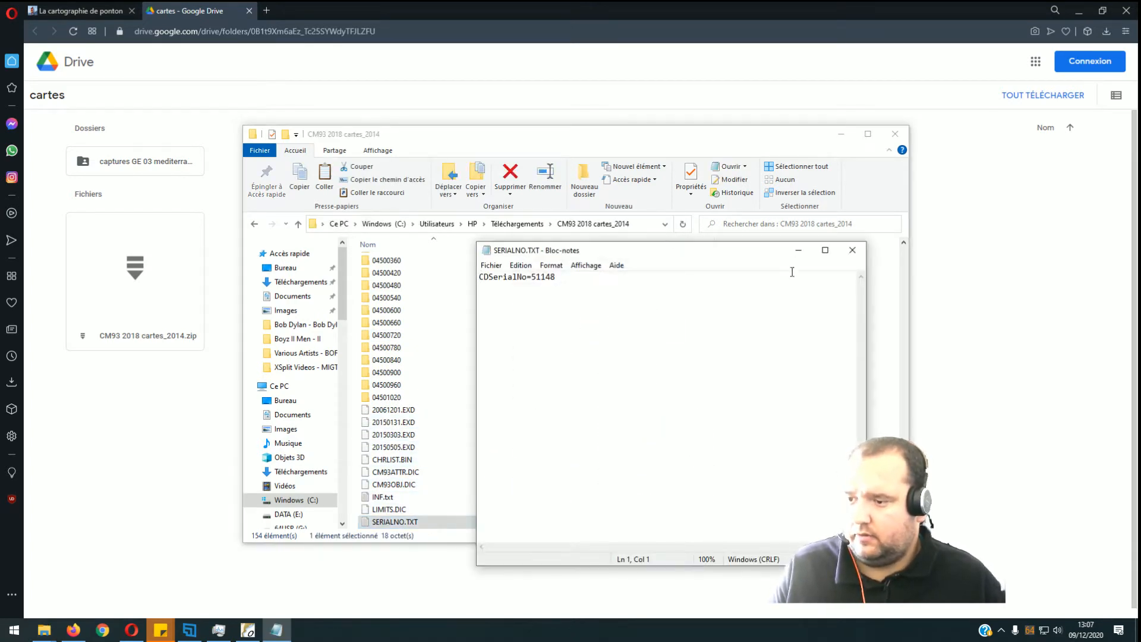
left_click(852, 250)
double_click(392, 500)
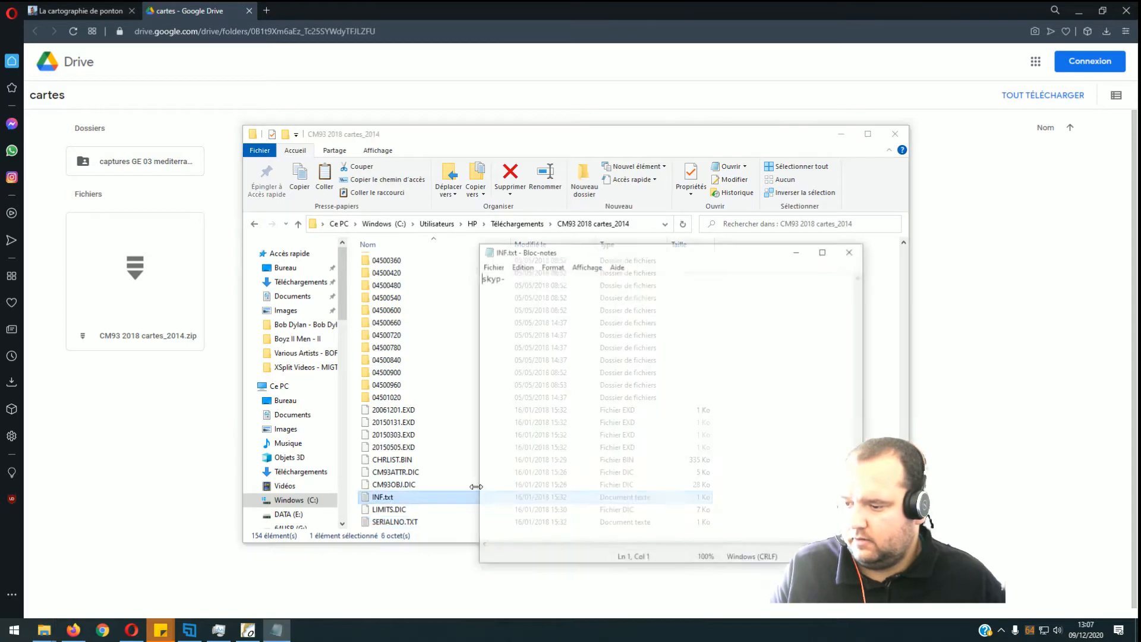
left_click(853, 249)
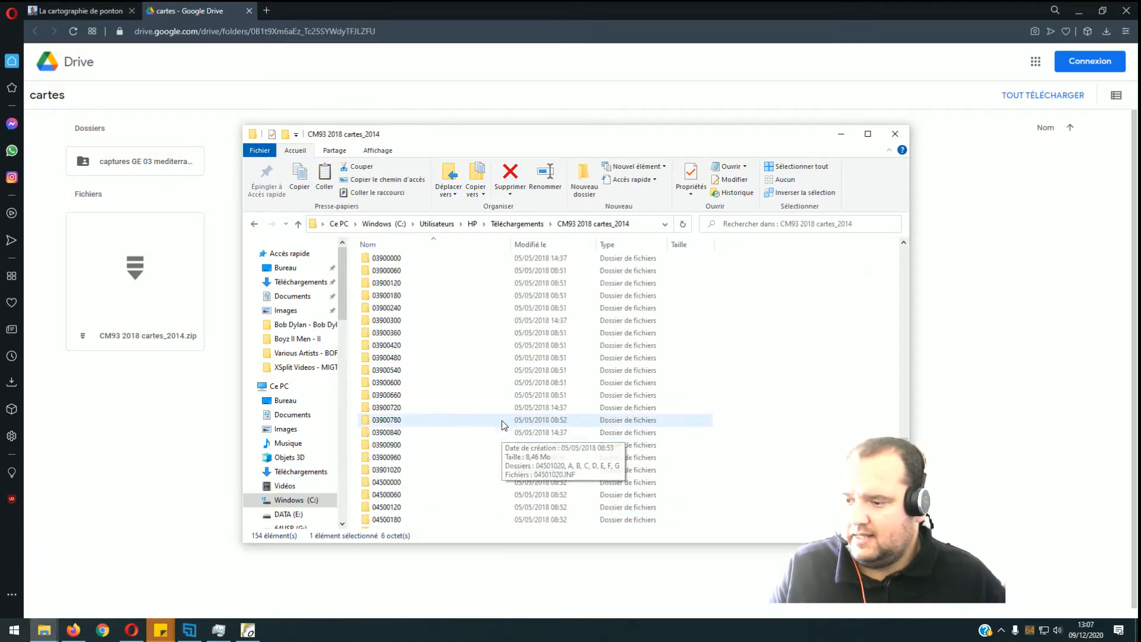
scroll(502, 419, "up", 20)
scroll(536, 307, "up", 5)
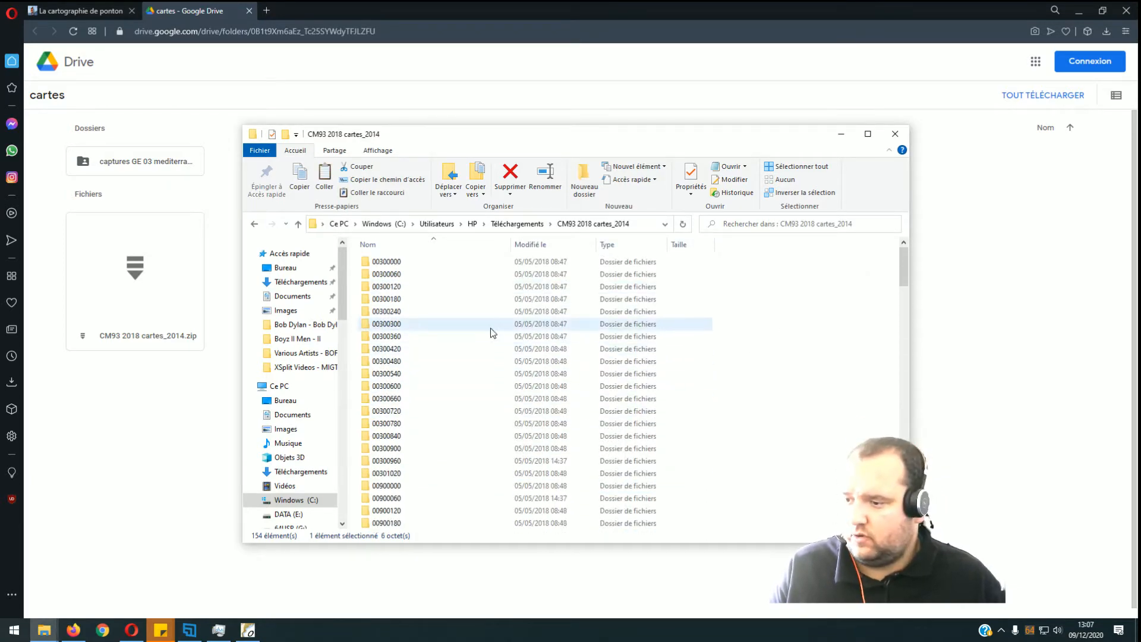
scroll(431, 421, "down", 20)
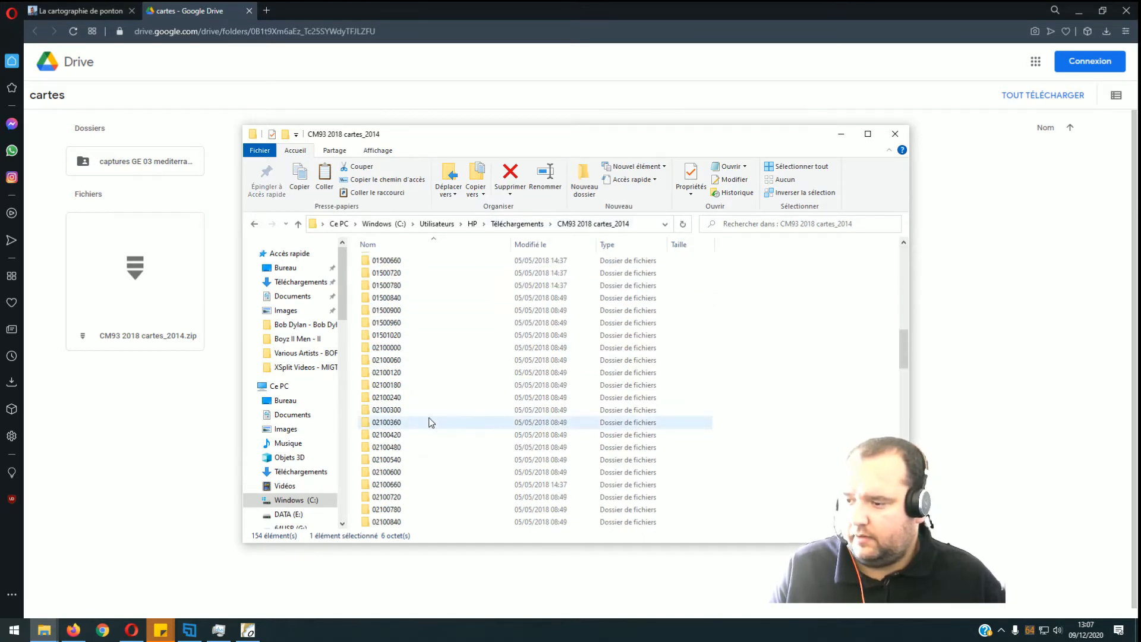
scroll(440, 486, "down", 1)
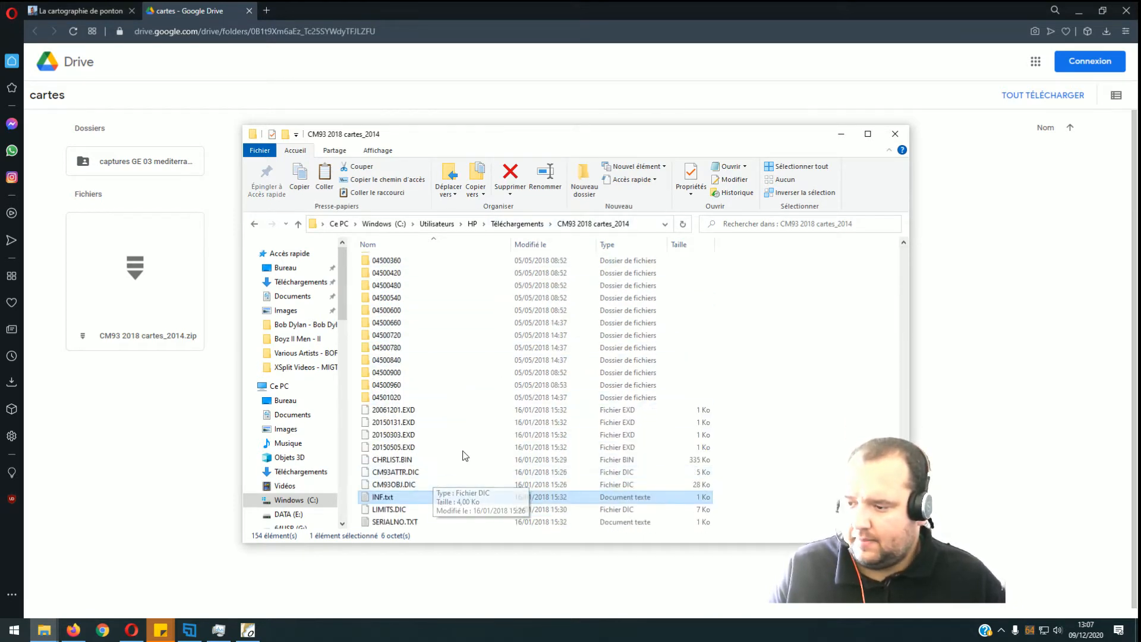
- Move the CM93 2018 cartes_2014 folder from Downloads to C:\Cartes_Marines\Vectorielles
left_click(536, 226)
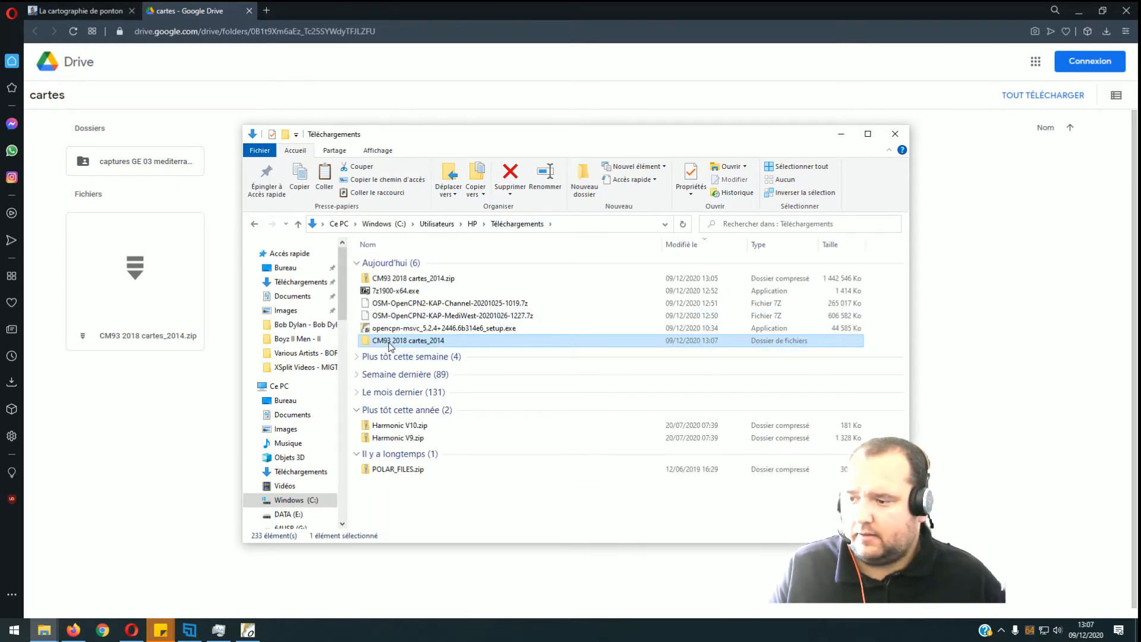
right_click(389, 345)
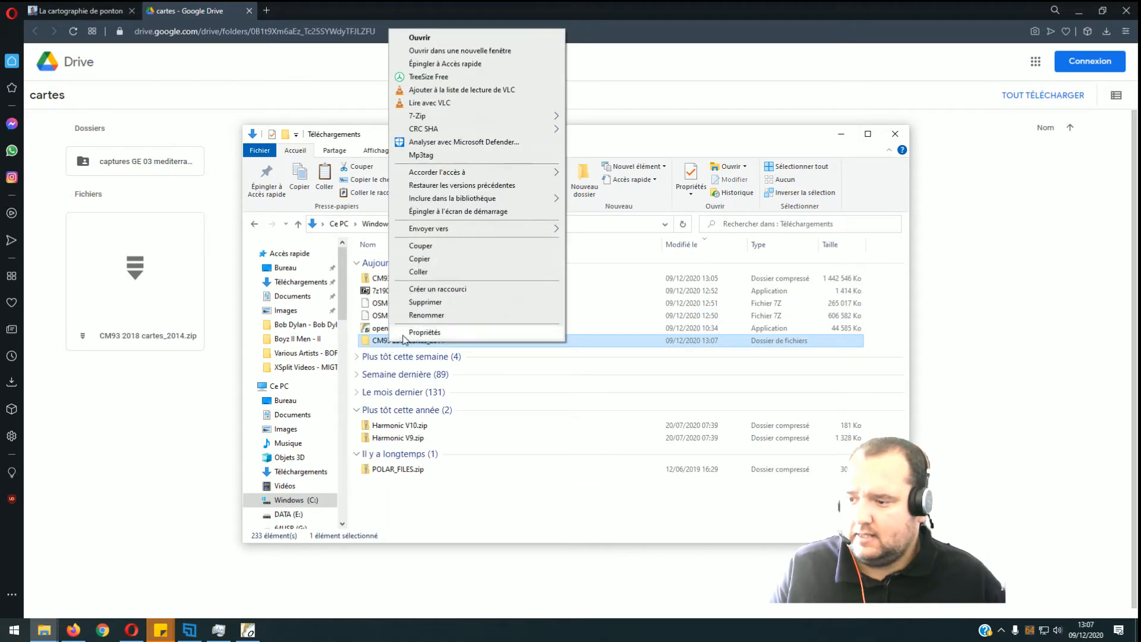
left_click(426, 248)
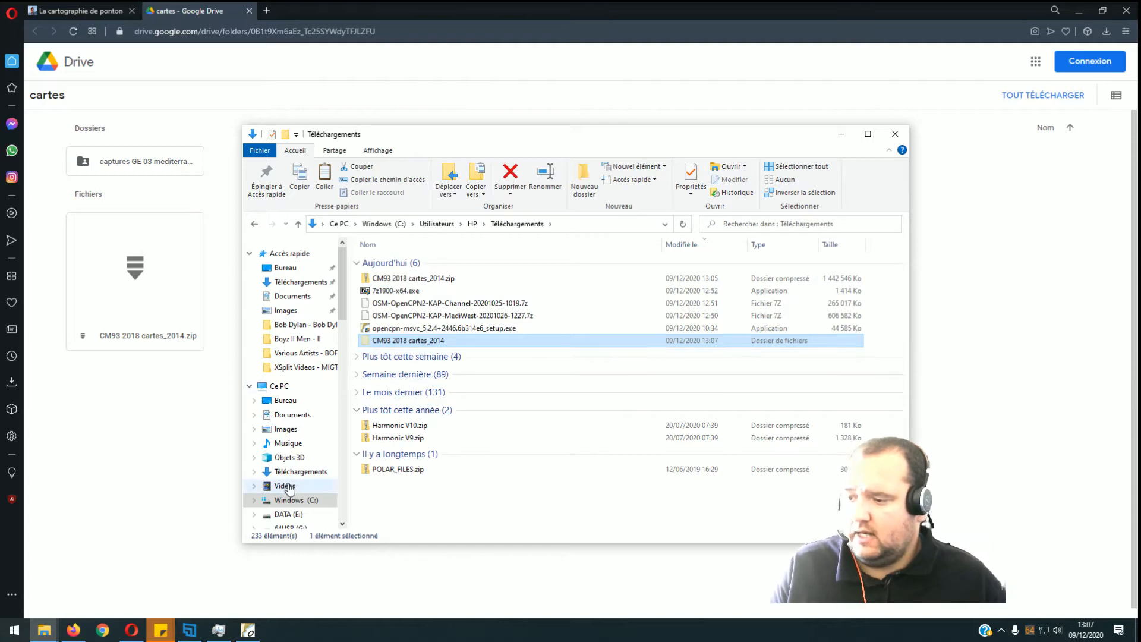
left_click(278, 387)
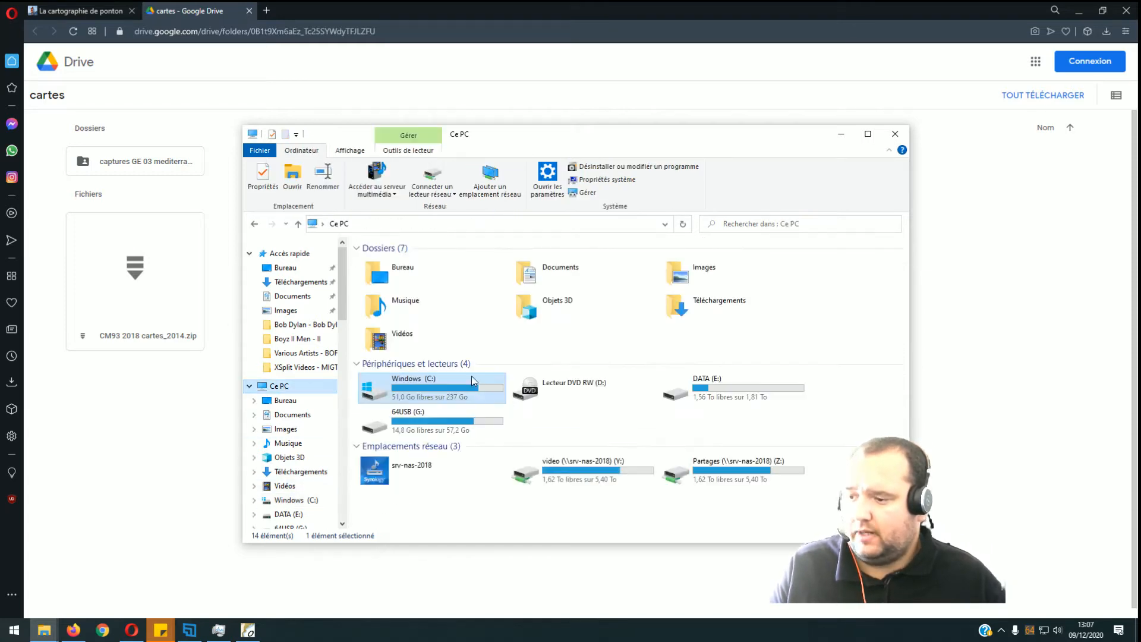
double_click(405, 396)
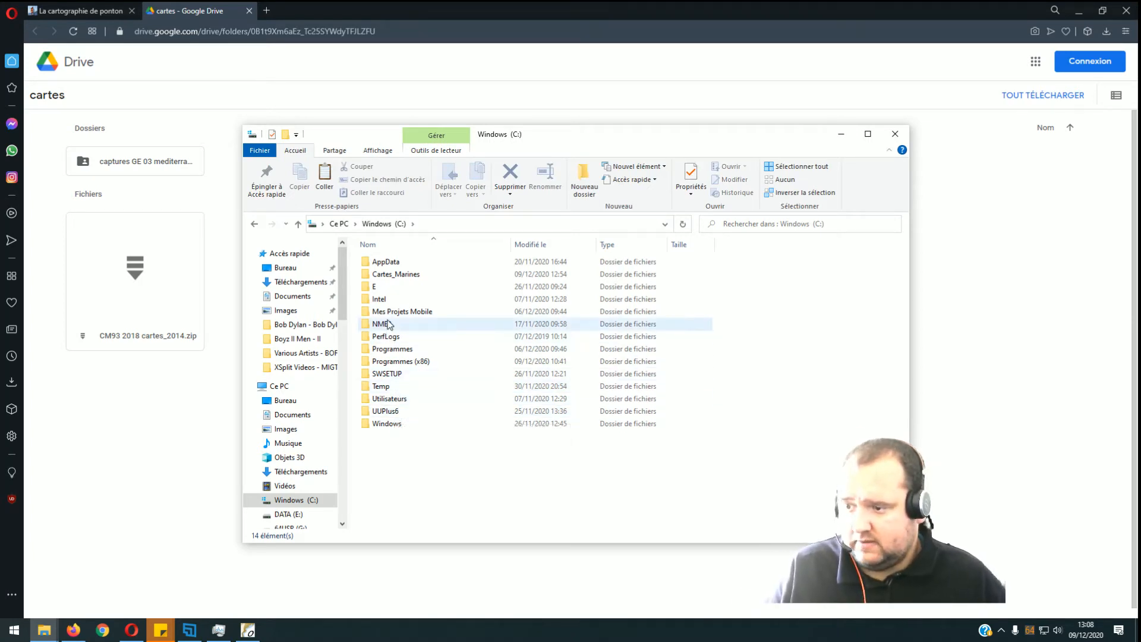
left_click(387, 277)
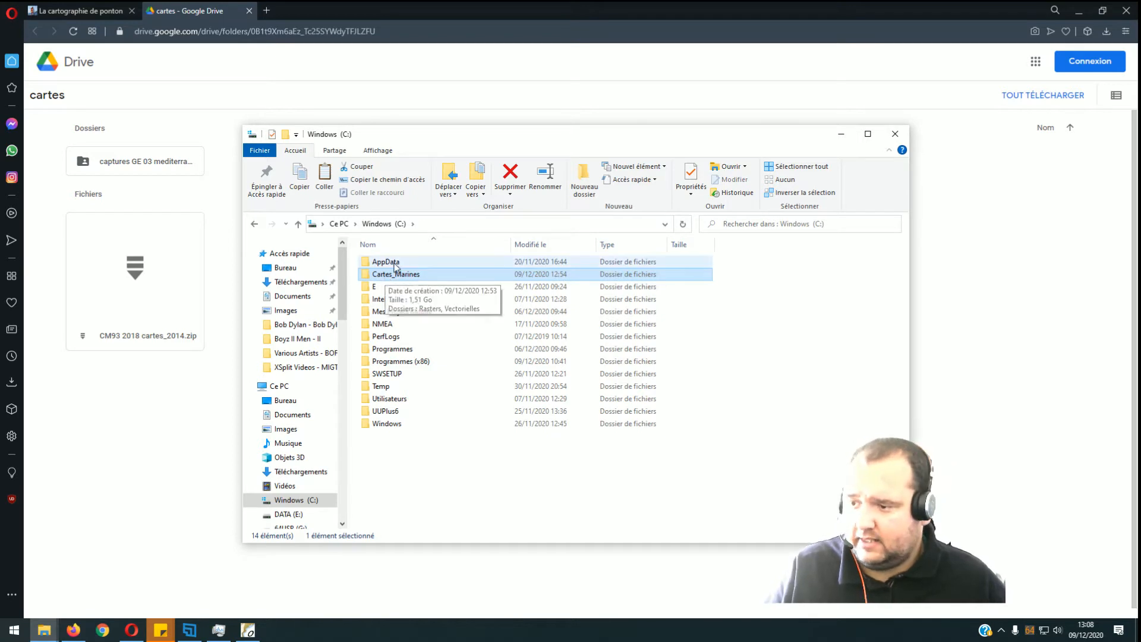
mouse_move(392, 282)
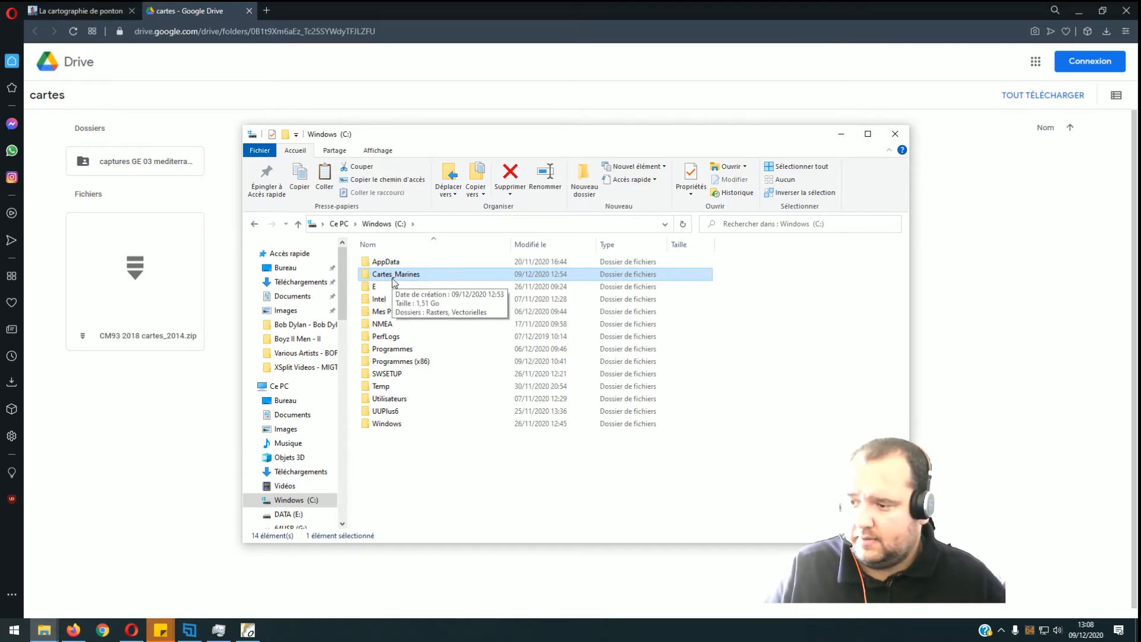
double_click(393, 276)
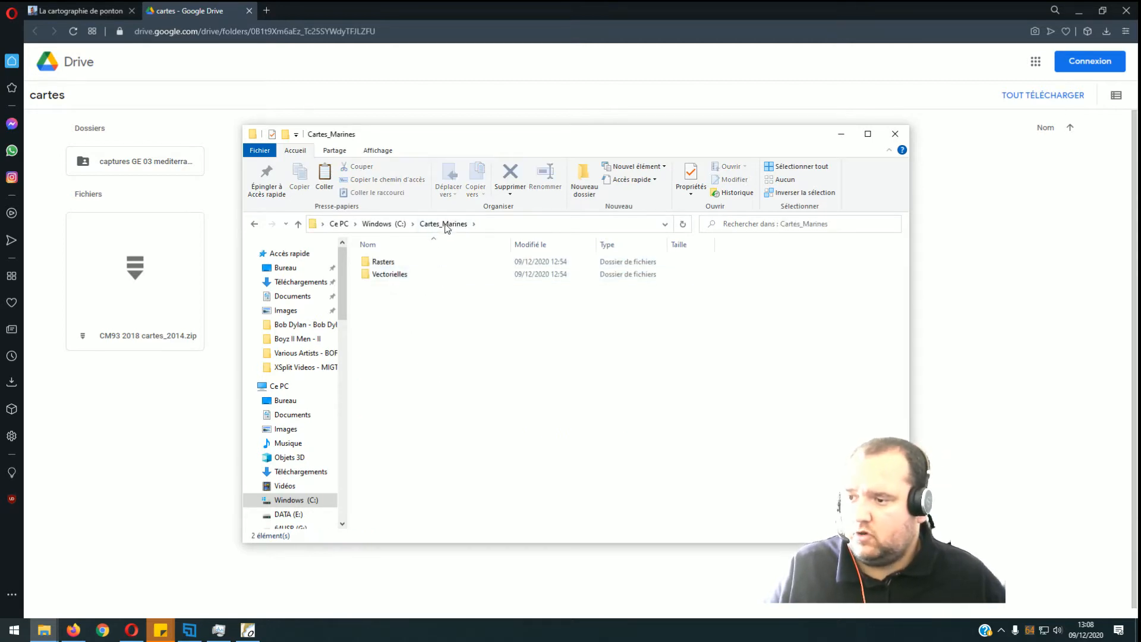
left_click(396, 281)
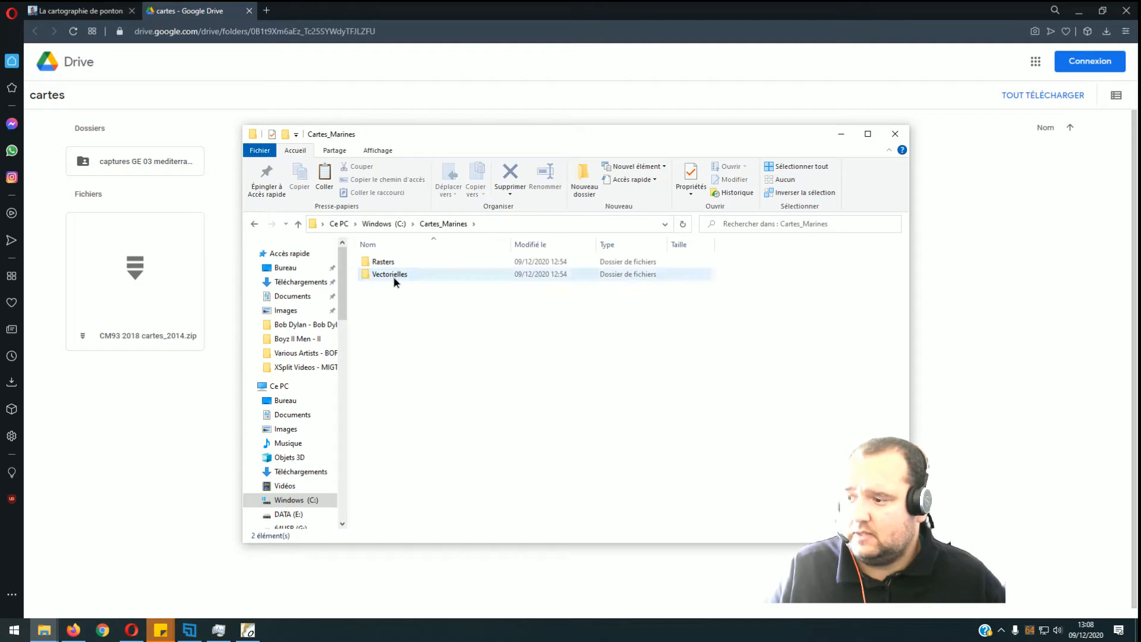
double_click(396, 282)
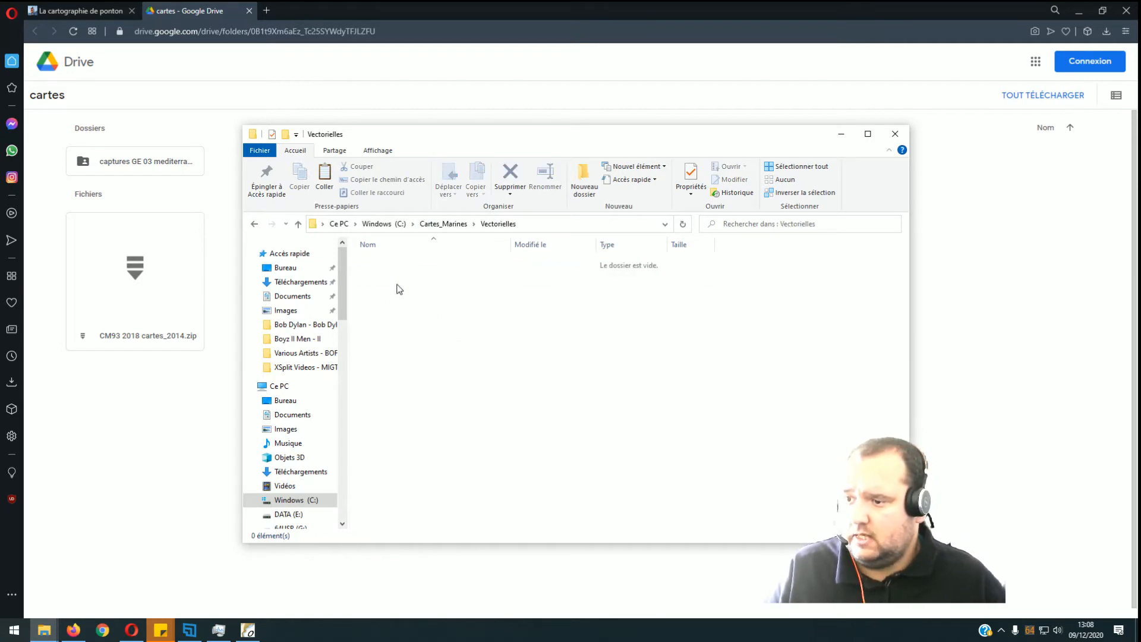
right_click(388, 275)
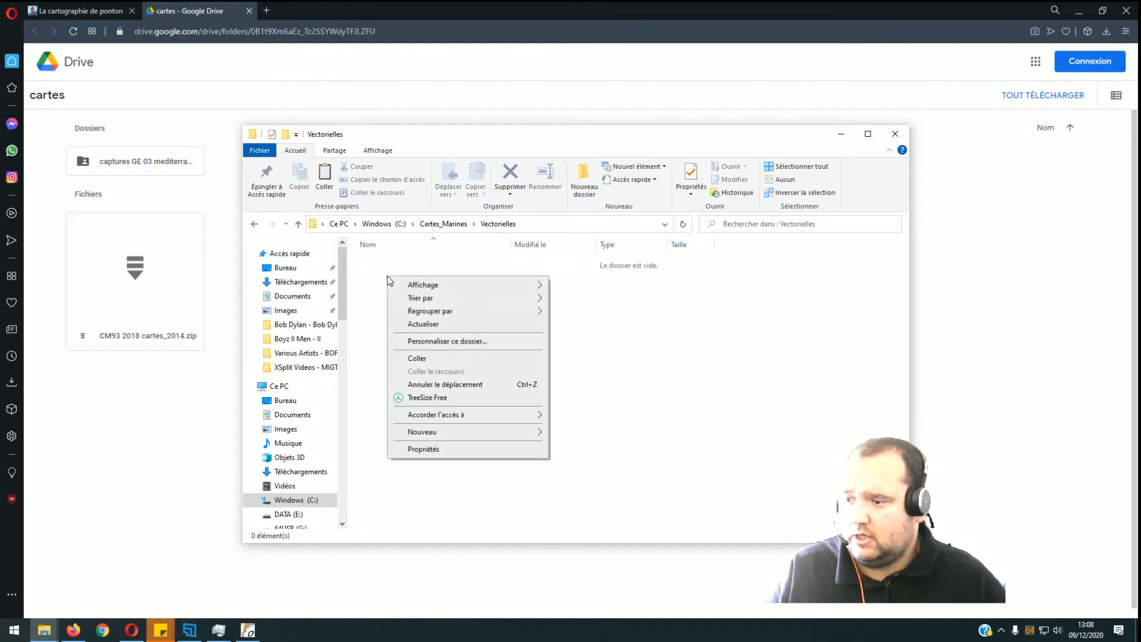
left_click(414, 359)
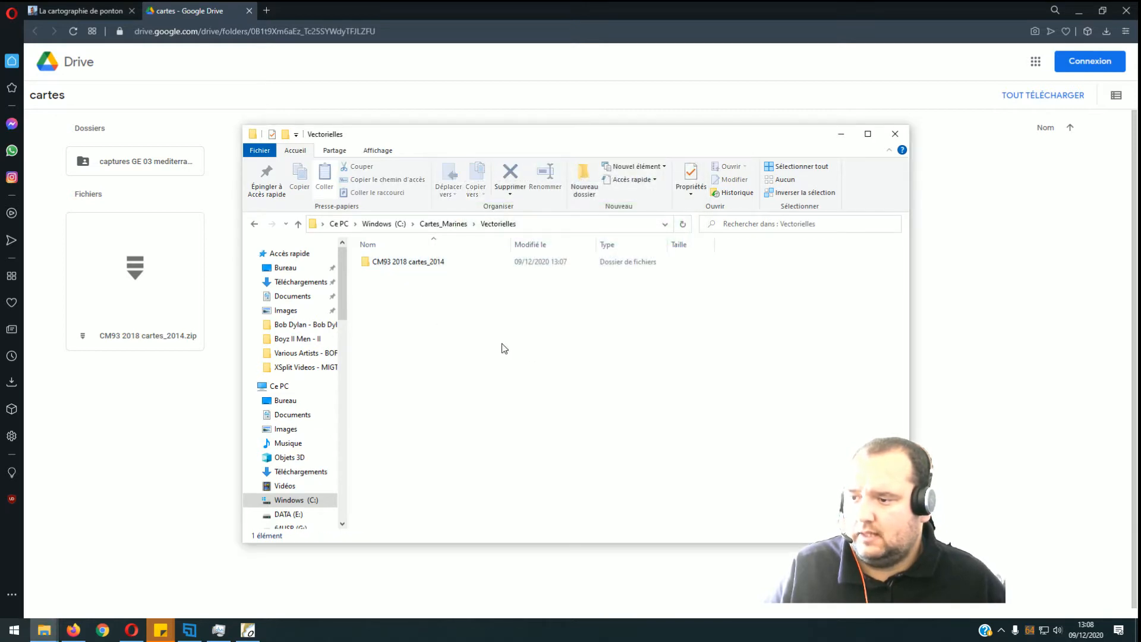
- Close the file explorer window, the Google Drive page and the web browser
left_click(895, 133)
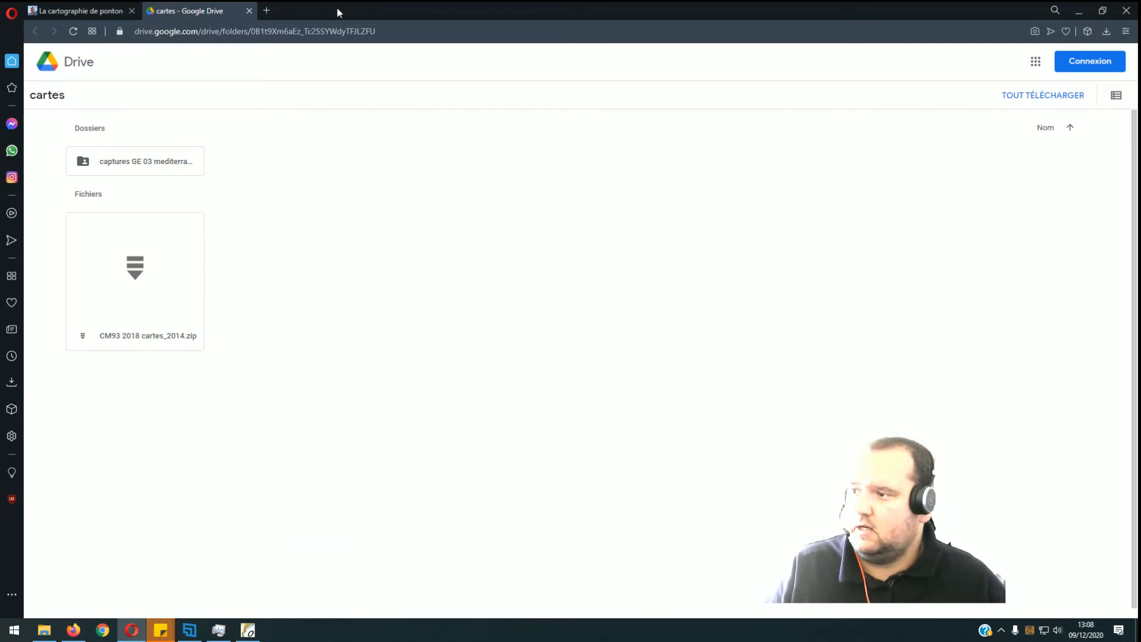
left_click(250, 11)
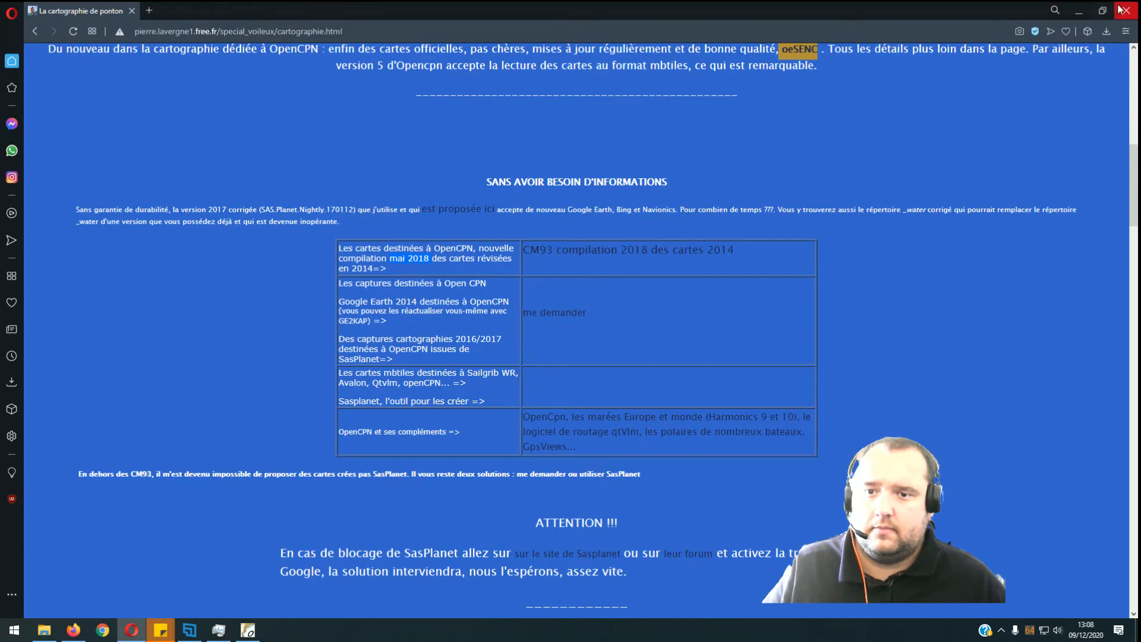
left_click(1126, 10)
left_click(1037, 10)
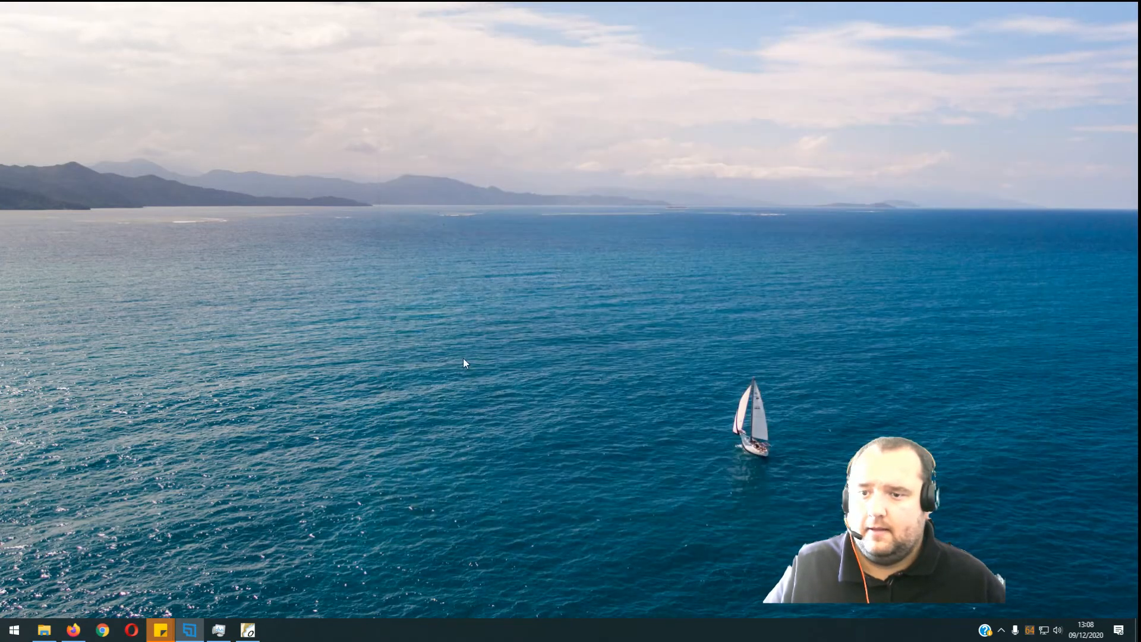
- Switch to OpenCPN and remove both OSM raster folders, Channel and MediWest, from the active chart folders in the options
left_click(247, 630)
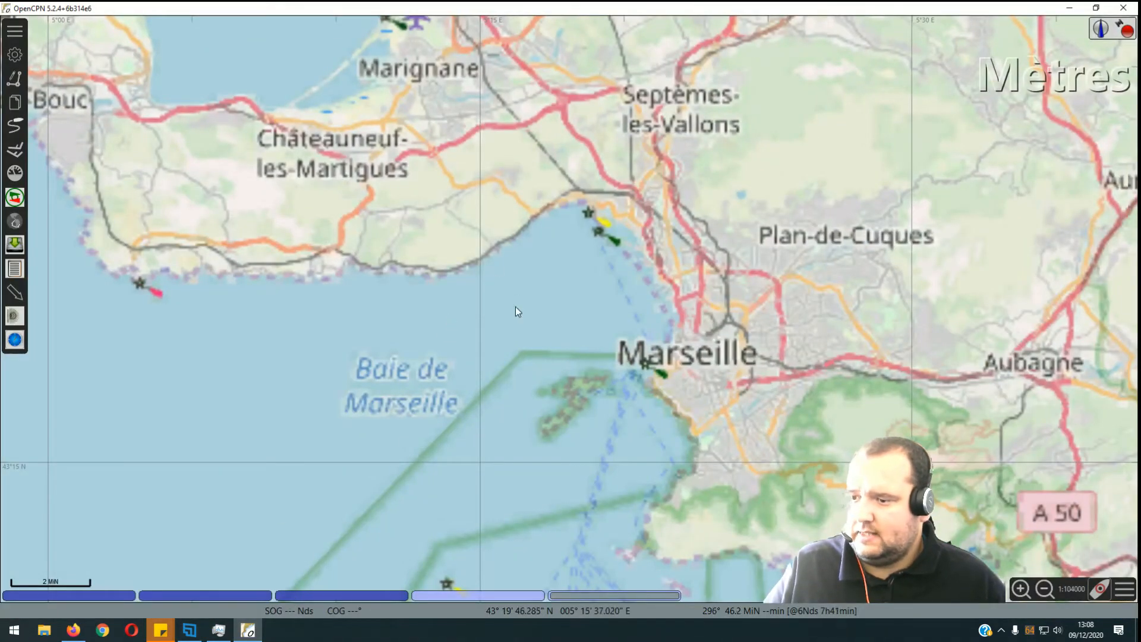
scroll(569, 391, "down", 5)
scroll(539, 413, "up", 4)
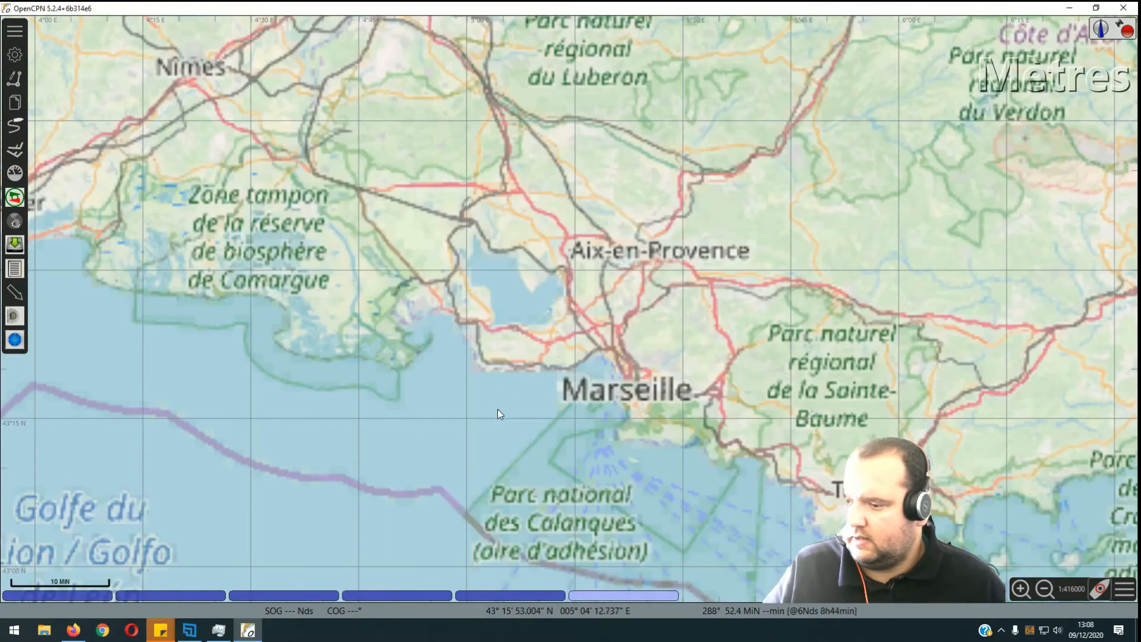
scroll(481, 403, "down", 1)
left_click_drag(359, 415, 510, 369)
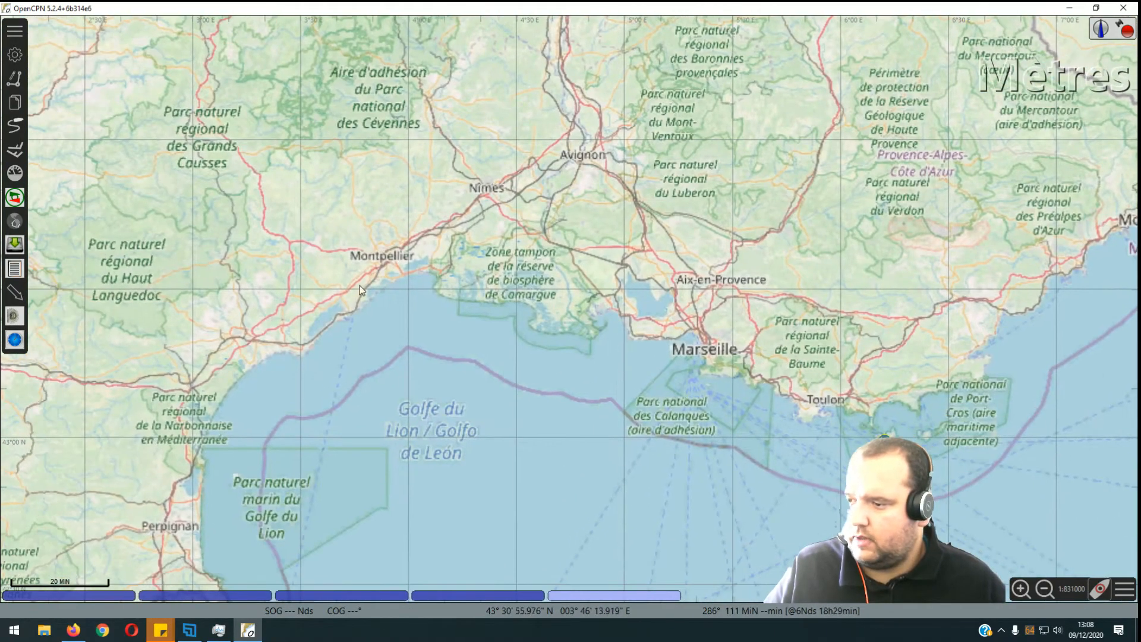
left_click(15, 56)
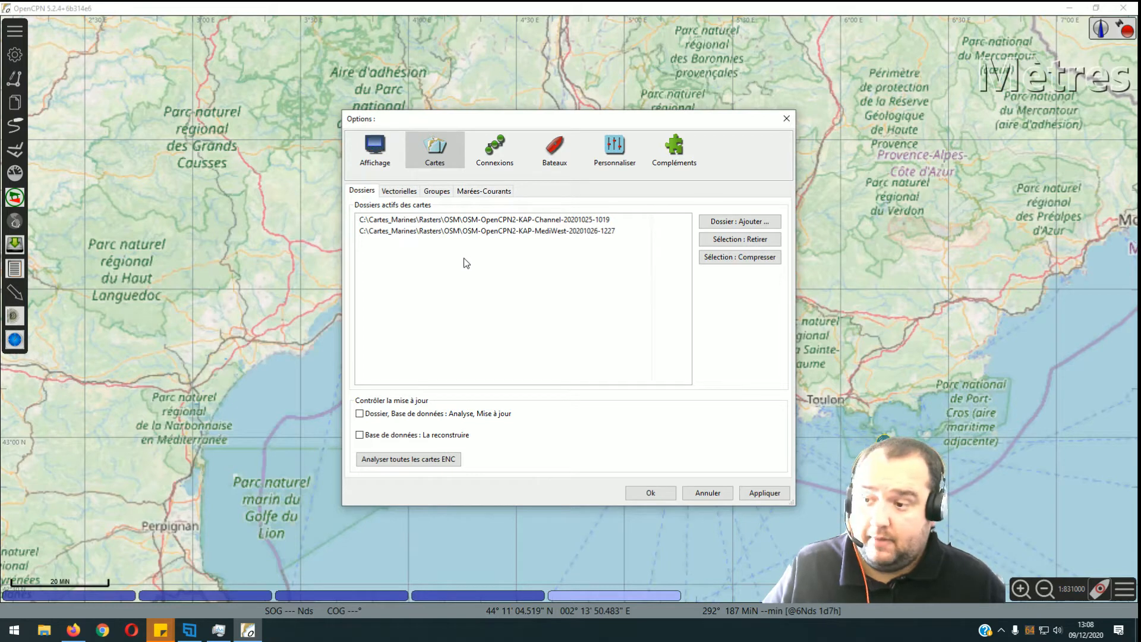
left_click(420, 231)
left_click(424, 221, "ctrl")
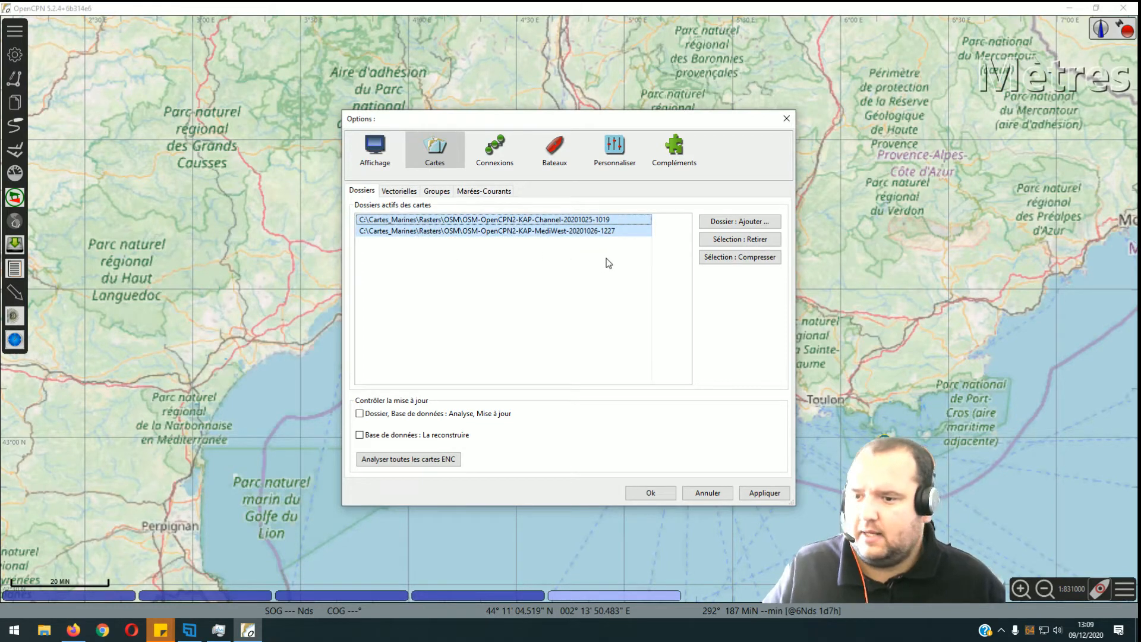
left_click(713, 245)
left_click(399, 191)
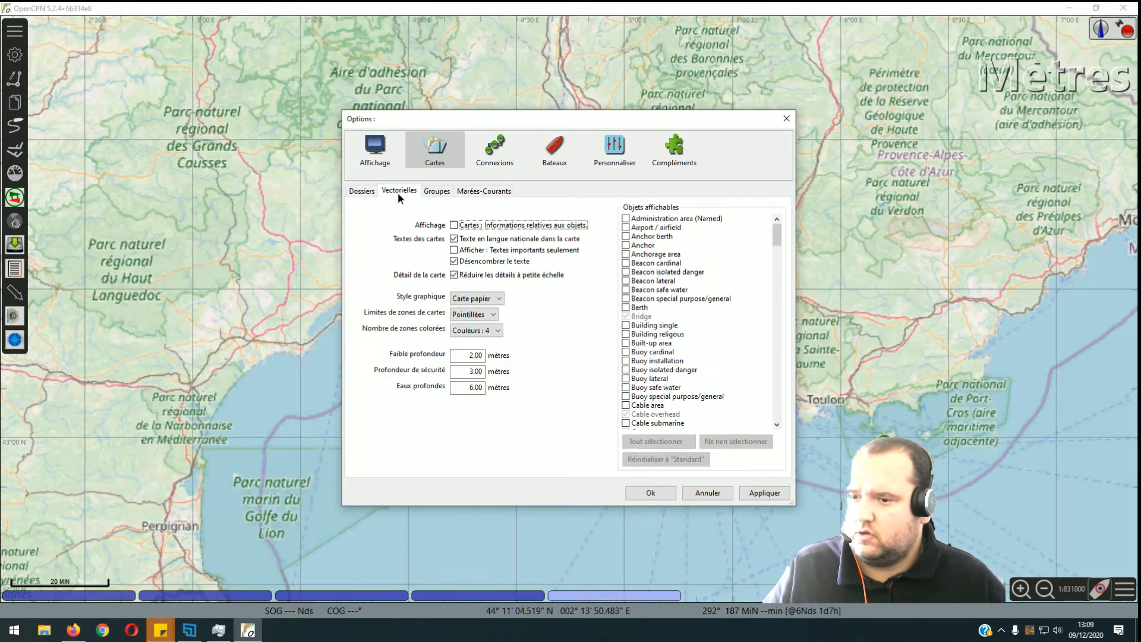
left_click(370, 193)
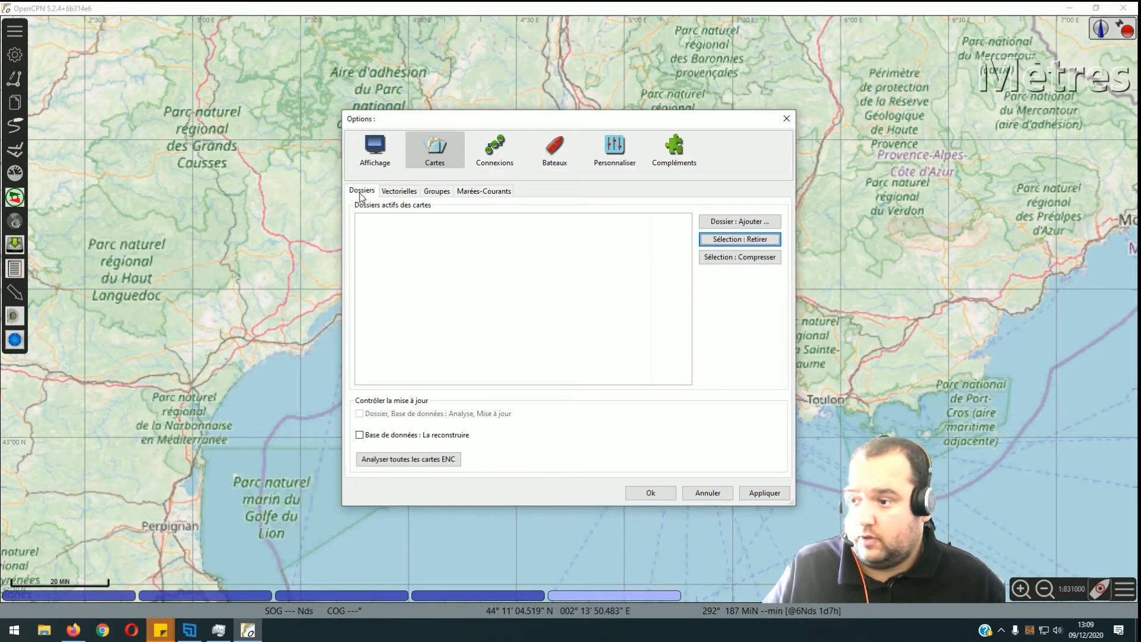
- Add the folder C:\Cartes_Marines\Vectorielles\CM93 2018 cartes_2014 to the active chart folders
left_click(723, 223)
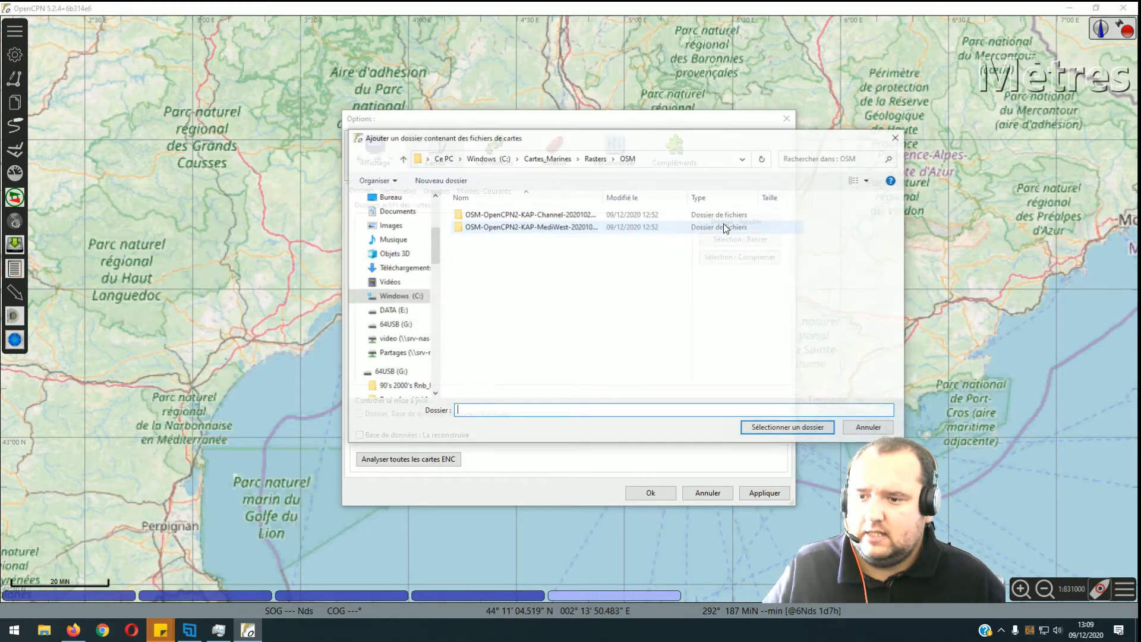
left_click(595, 158)
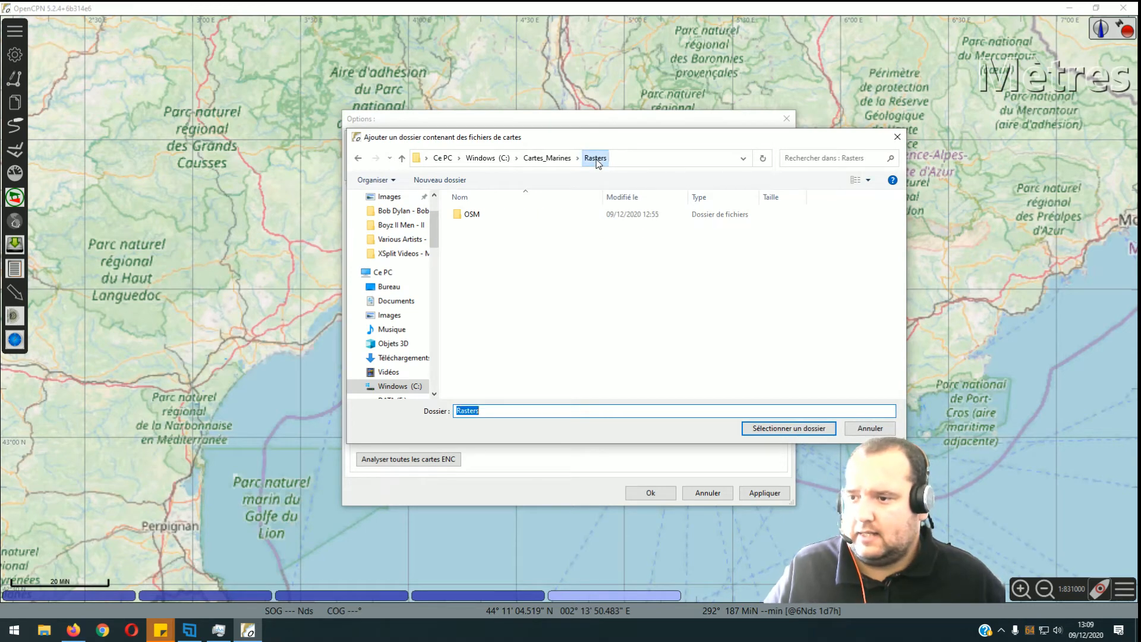
left_click(549, 159)
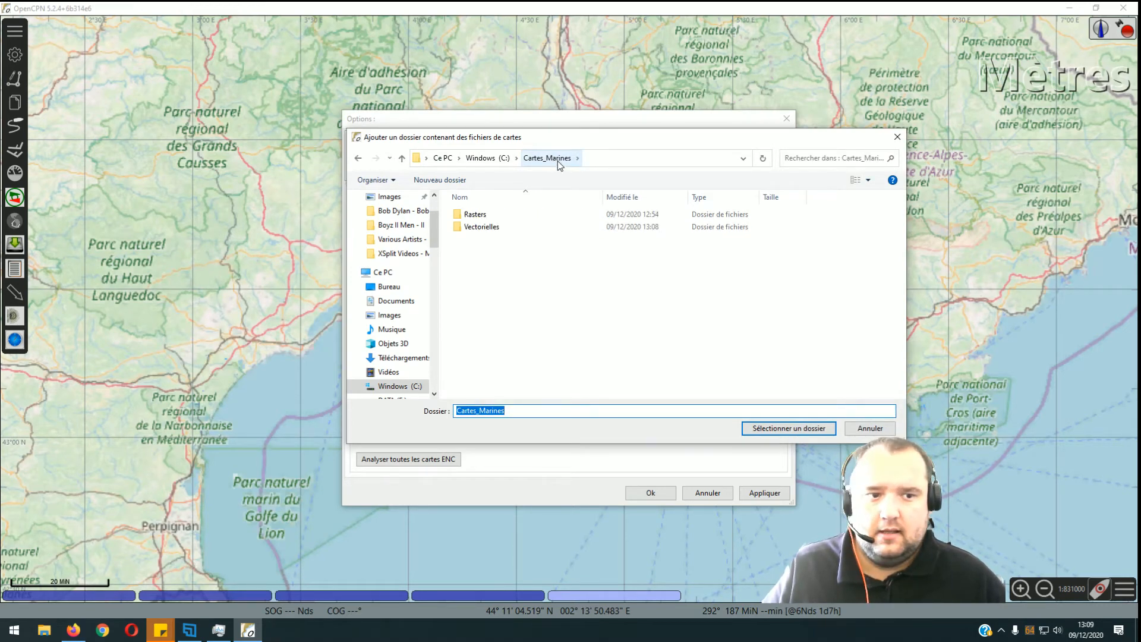
left_click(399, 387)
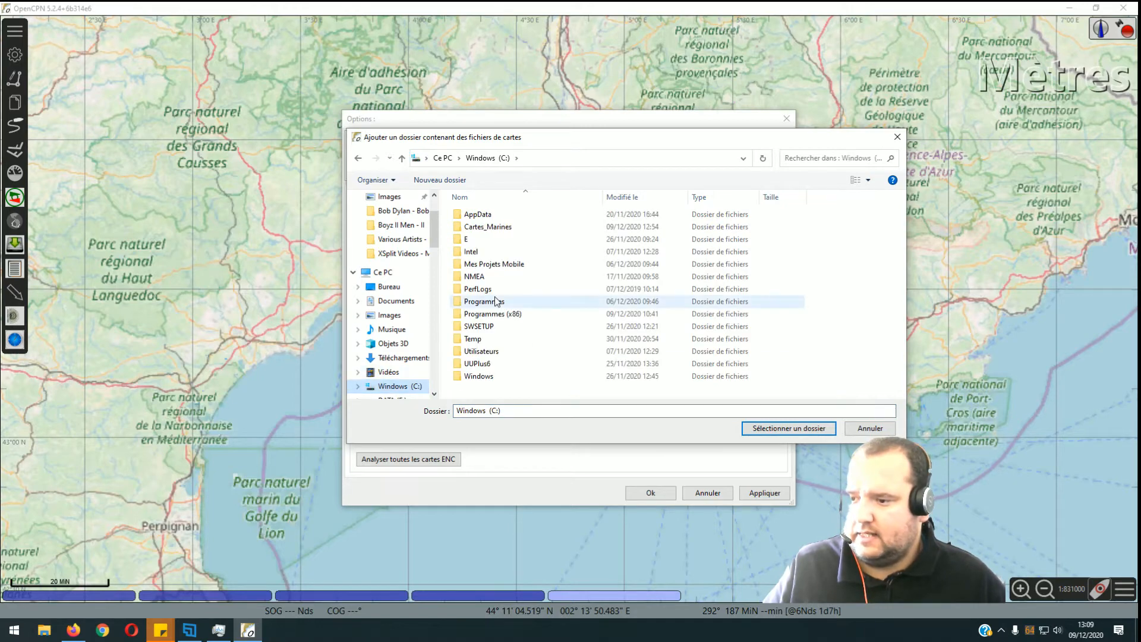
double_click(482, 228)
double_click(479, 230)
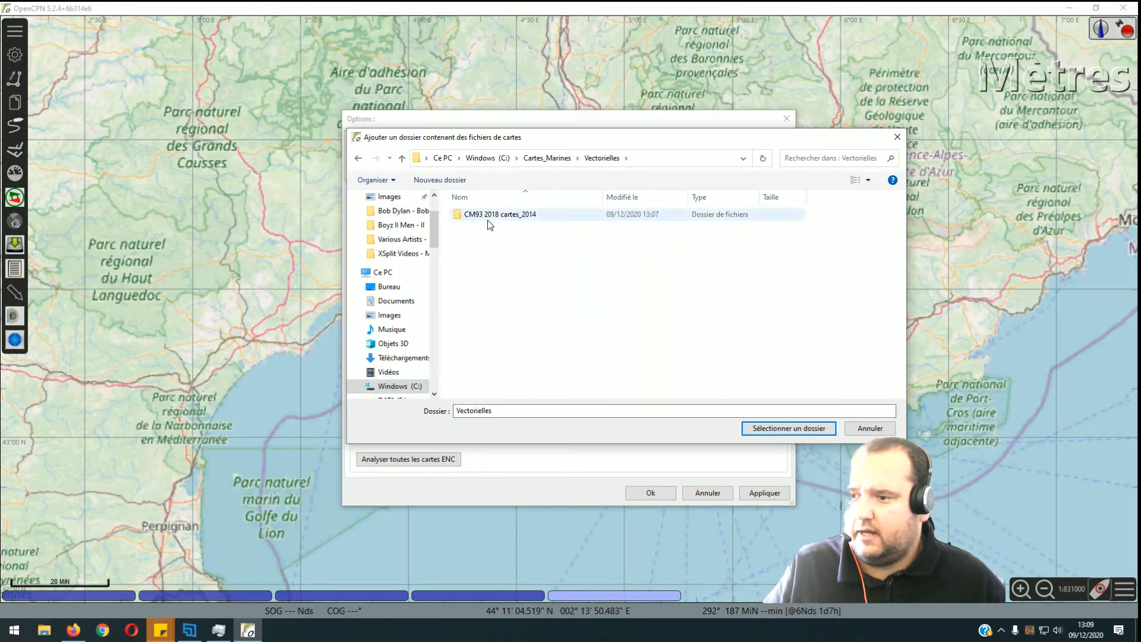
double_click(487, 219)
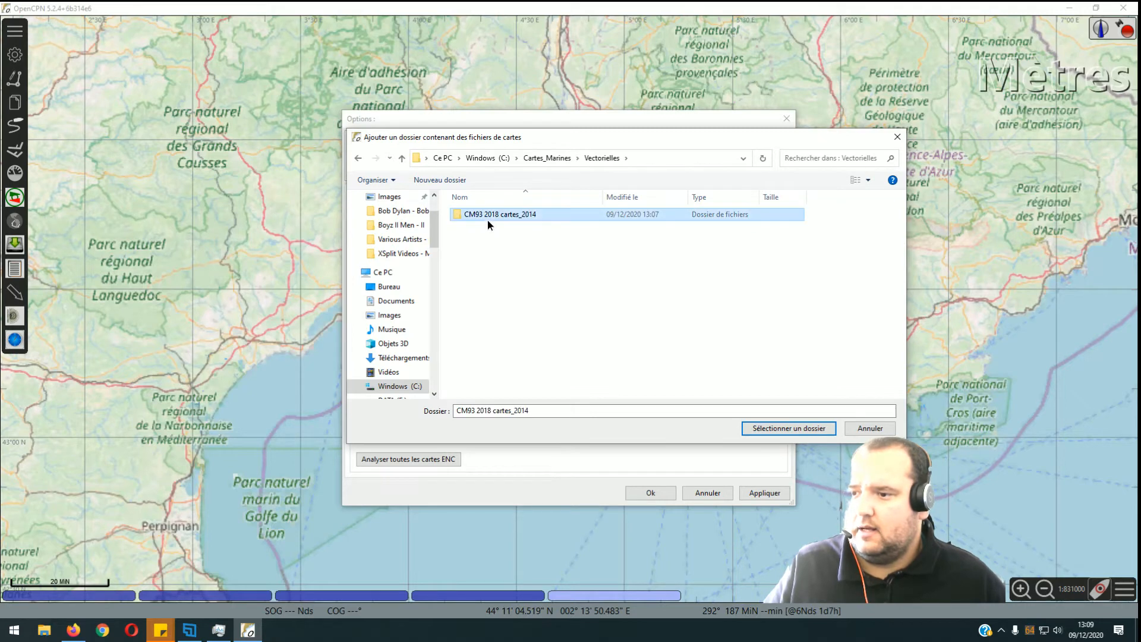
left_click(768, 428)
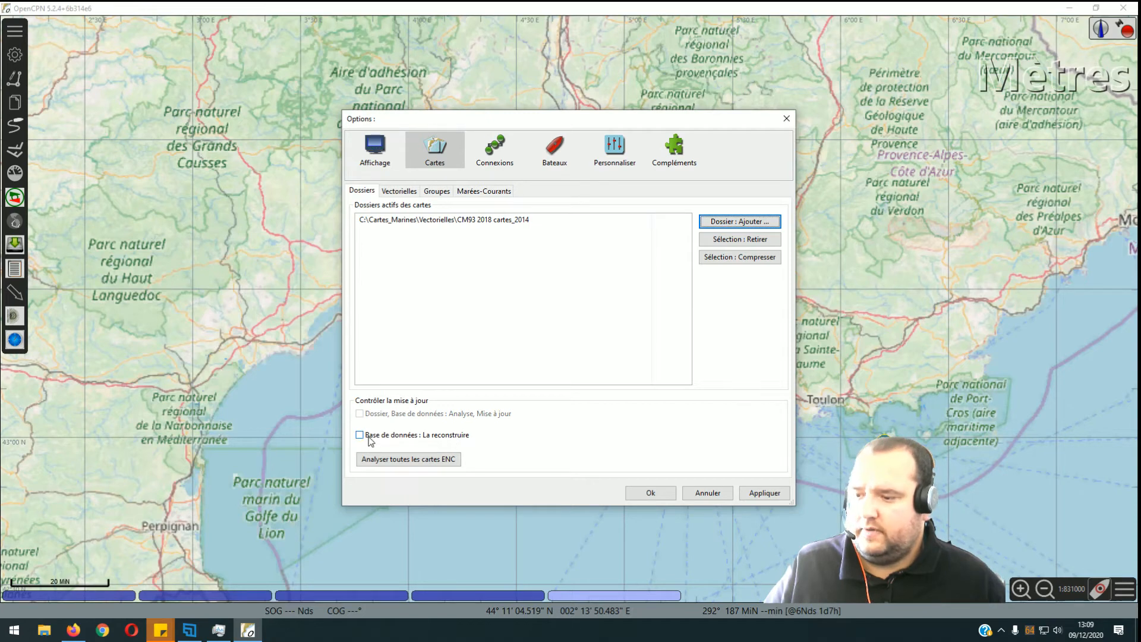
- Enable rebuilding of the chart database, apply the change and close the options
left_click(413, 437)
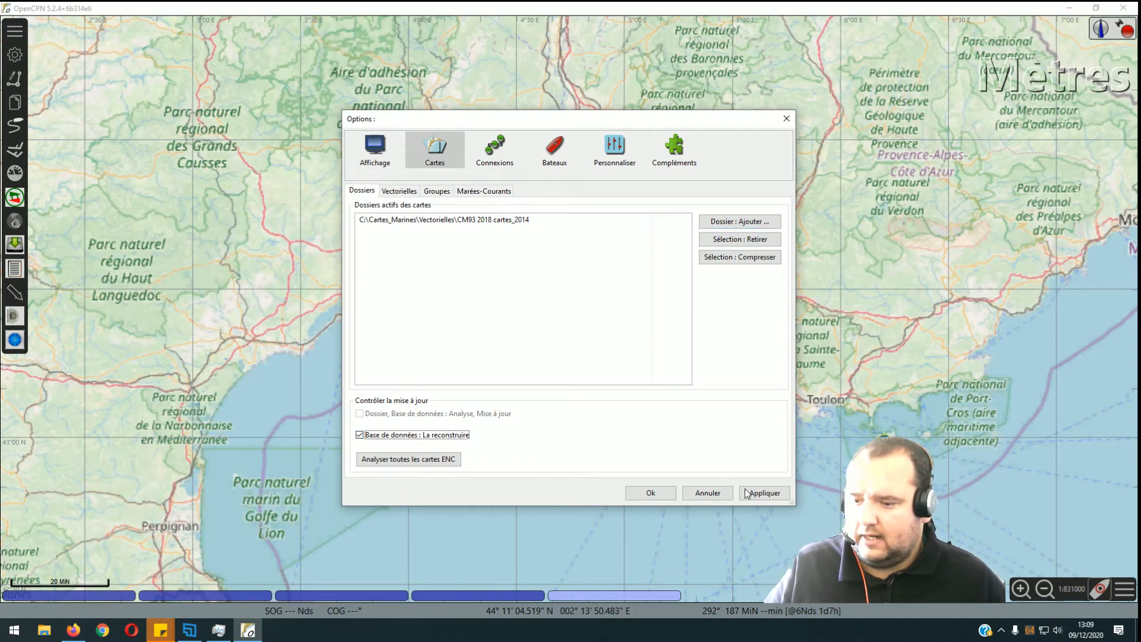
left_click(765, 493)
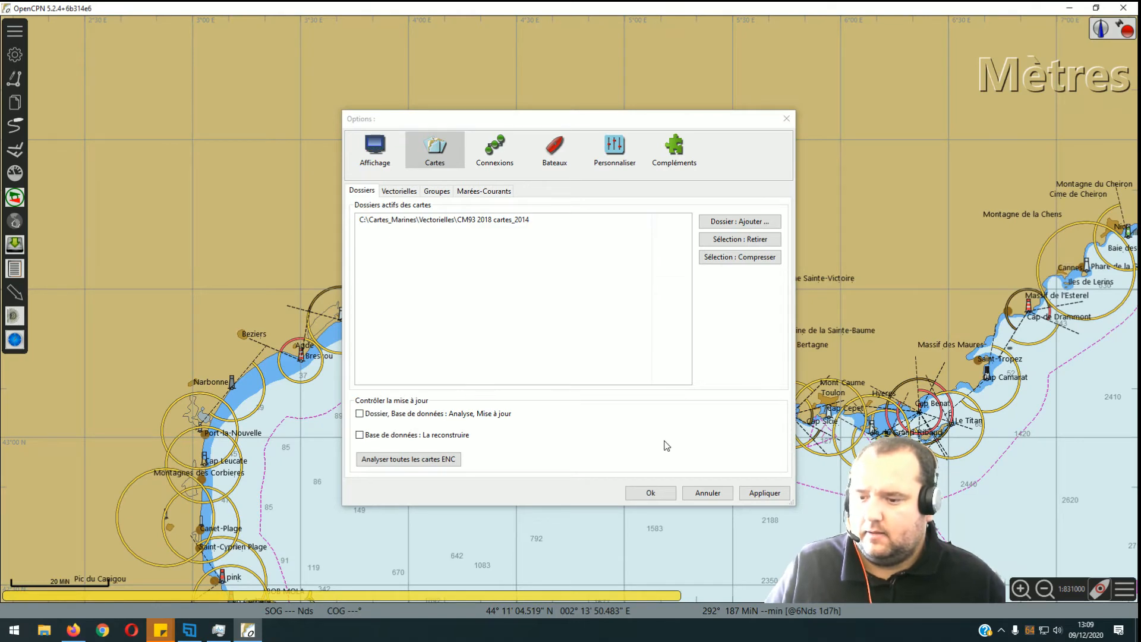
left_click(654, 497)
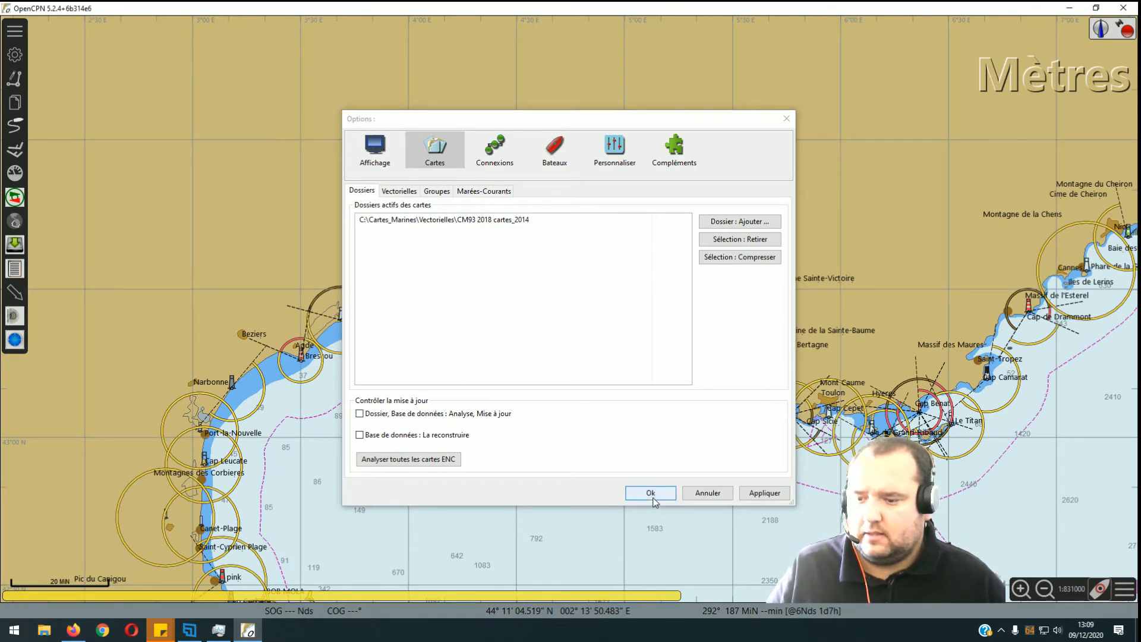
- Examine the CM93 chart coverage and detail from the Gulf of Lion out to Europe and the North Atlantic
left_click_drag(554, 448, 562, 291)
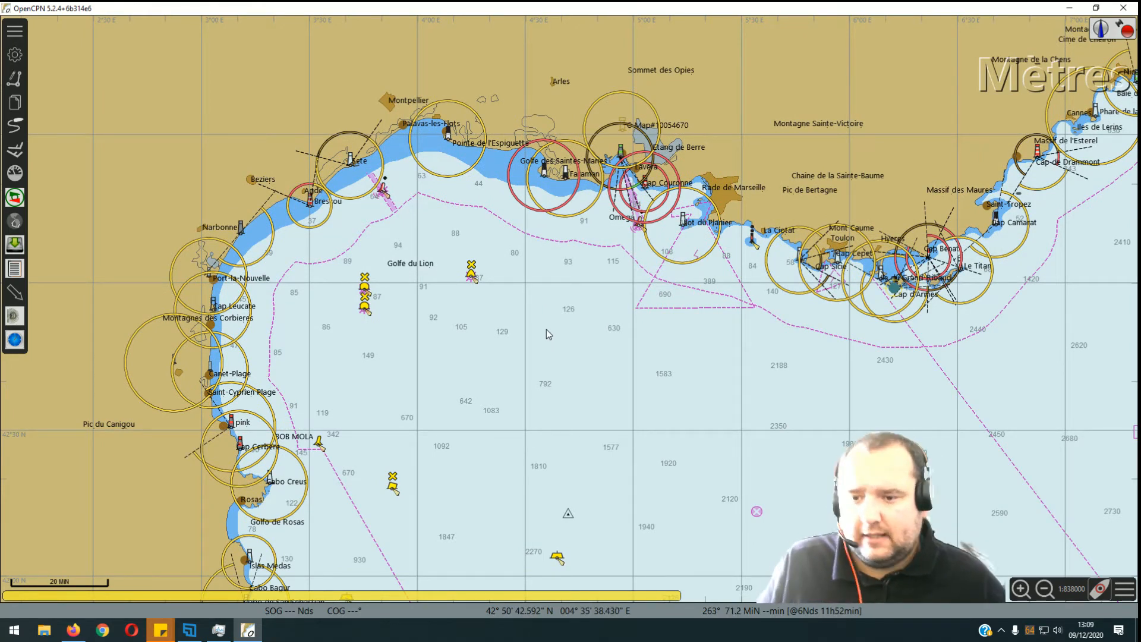
left_click_drag(500, 382, 525, 180)
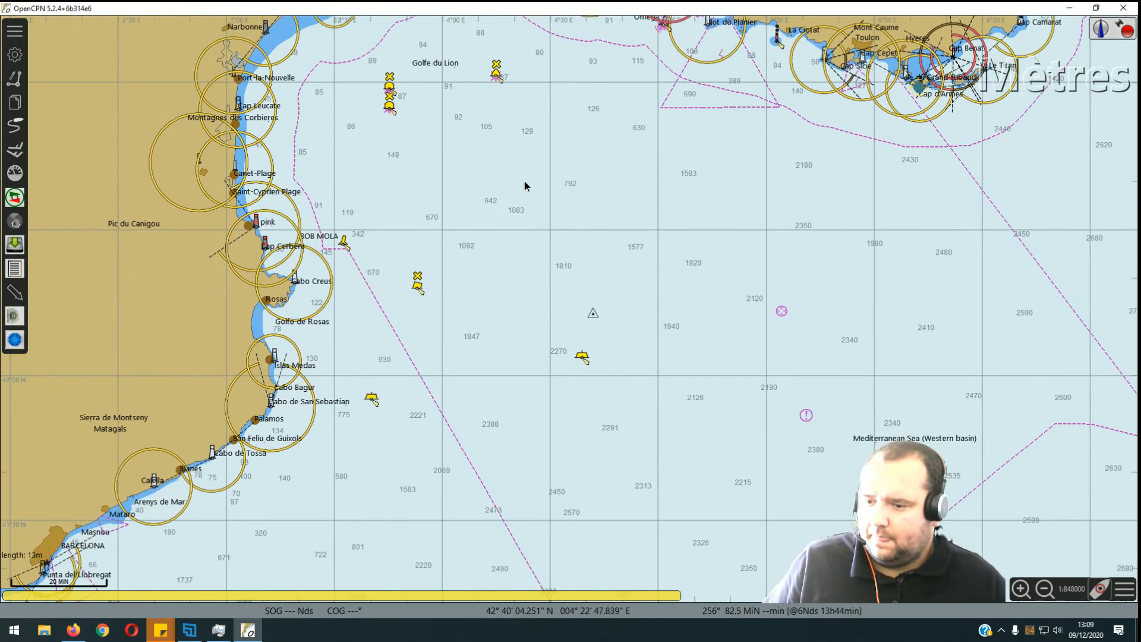
scroll(624, 362, "down", 4)
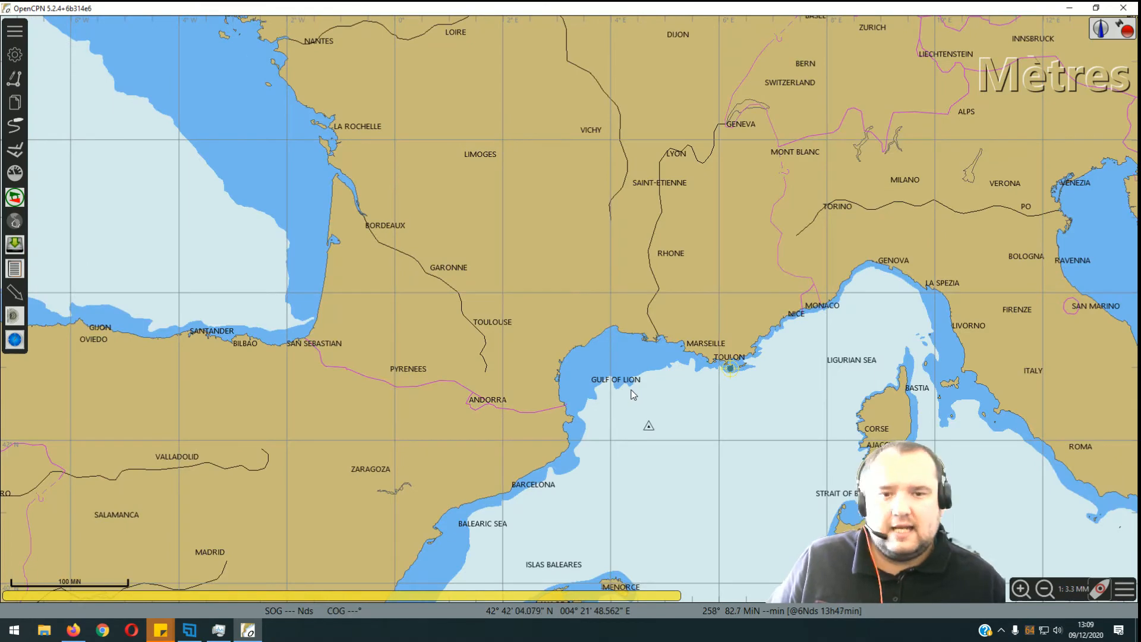
scroll(634, 394, "up", 4)
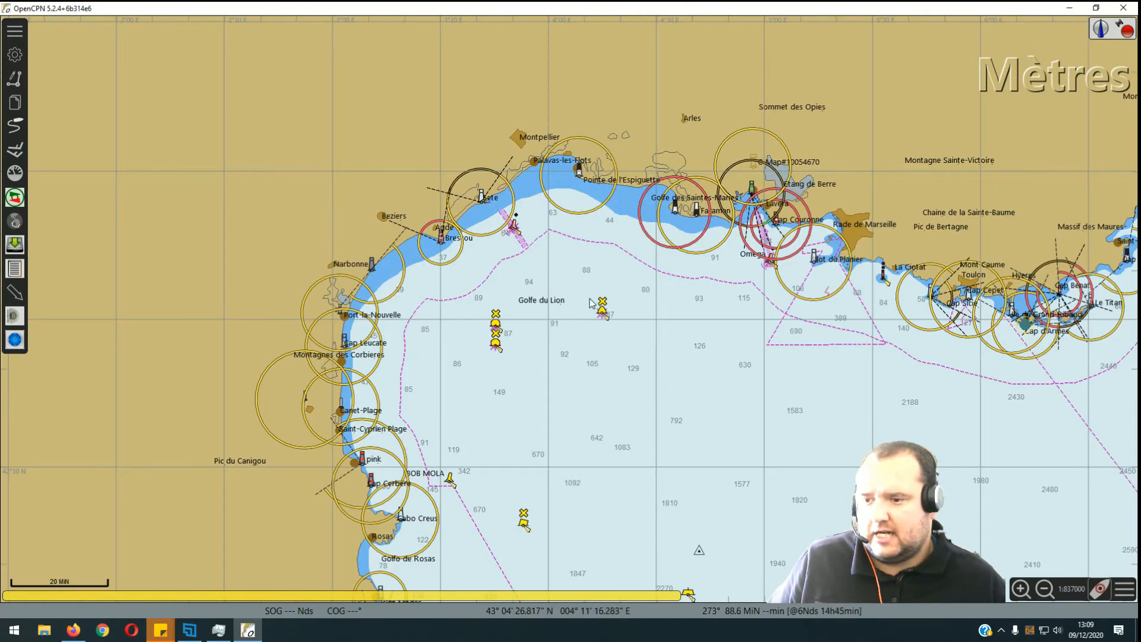
scroll(691, 400, "down", 2)
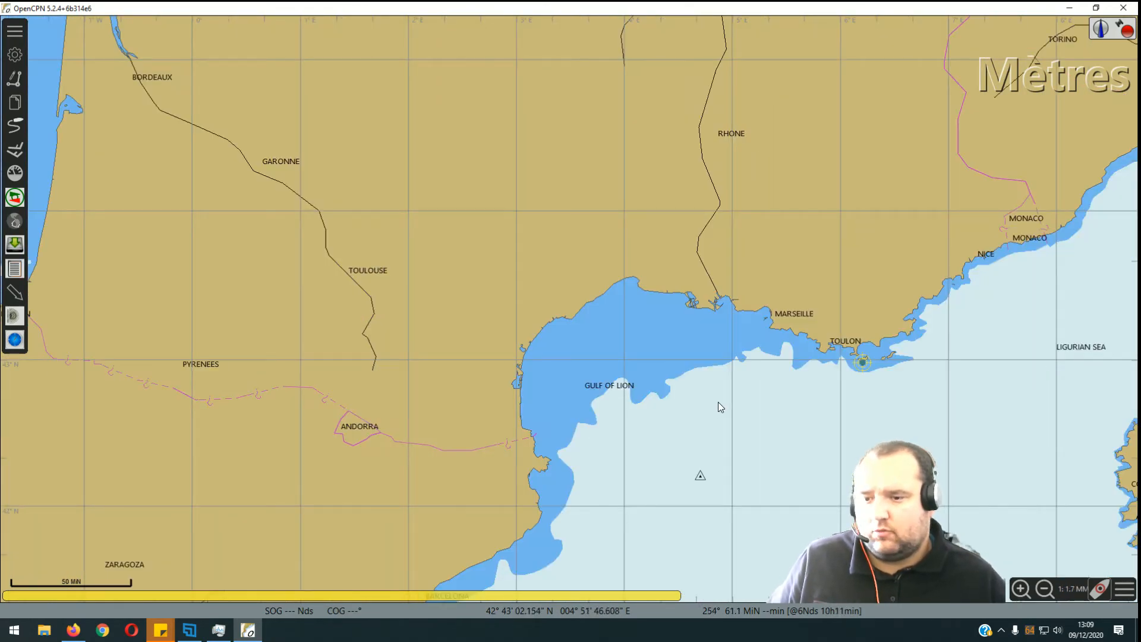
scroll(715, 401, "down", 10)
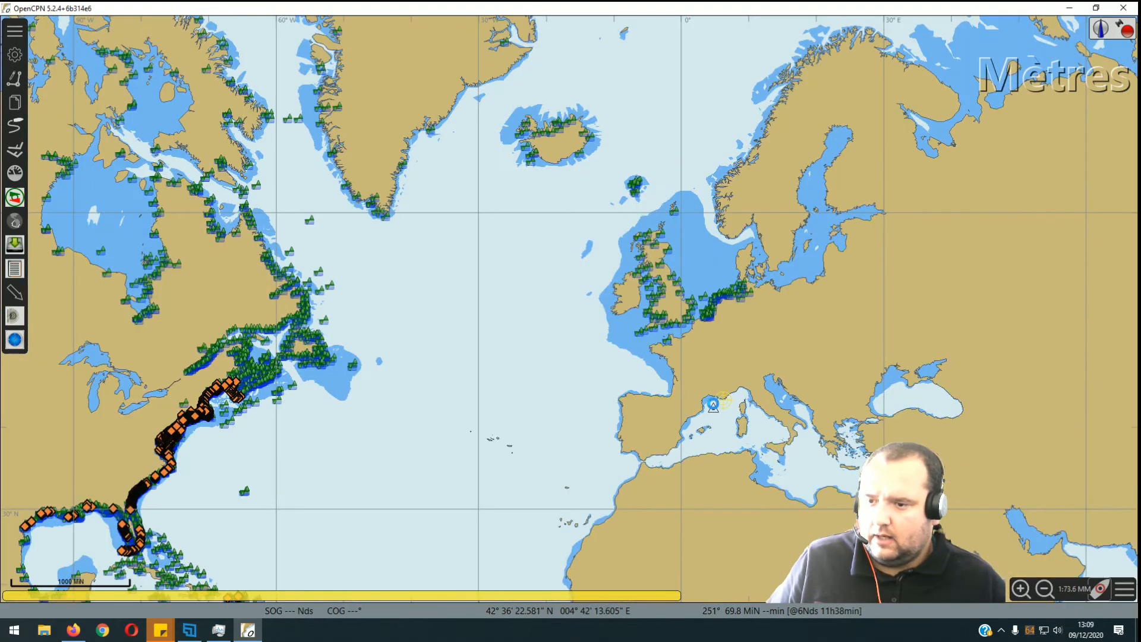
scroll(713, 404, "down", 1)
left_click_drag(696, 426, 322, 184)
left_click_drag(418, 314, 684, 533)
scroll(612, 376, "up", 5)
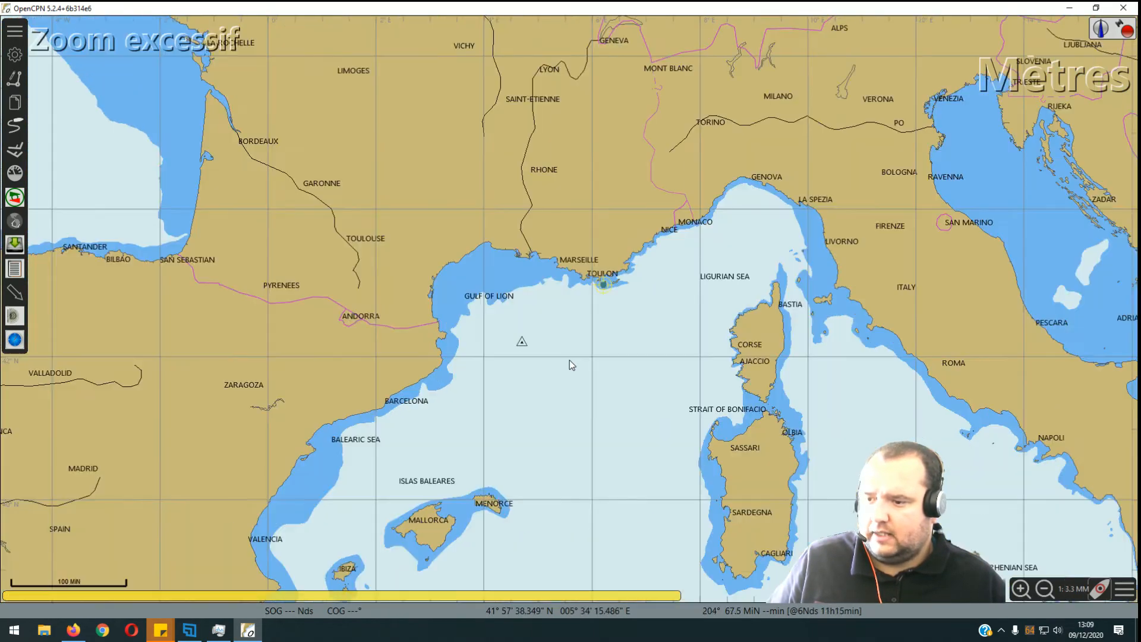
scroll(565, 358, "up", 2)
left_click_drag(485, 256, 671, 502)
left_click_drag(495, 396, 601, 373)
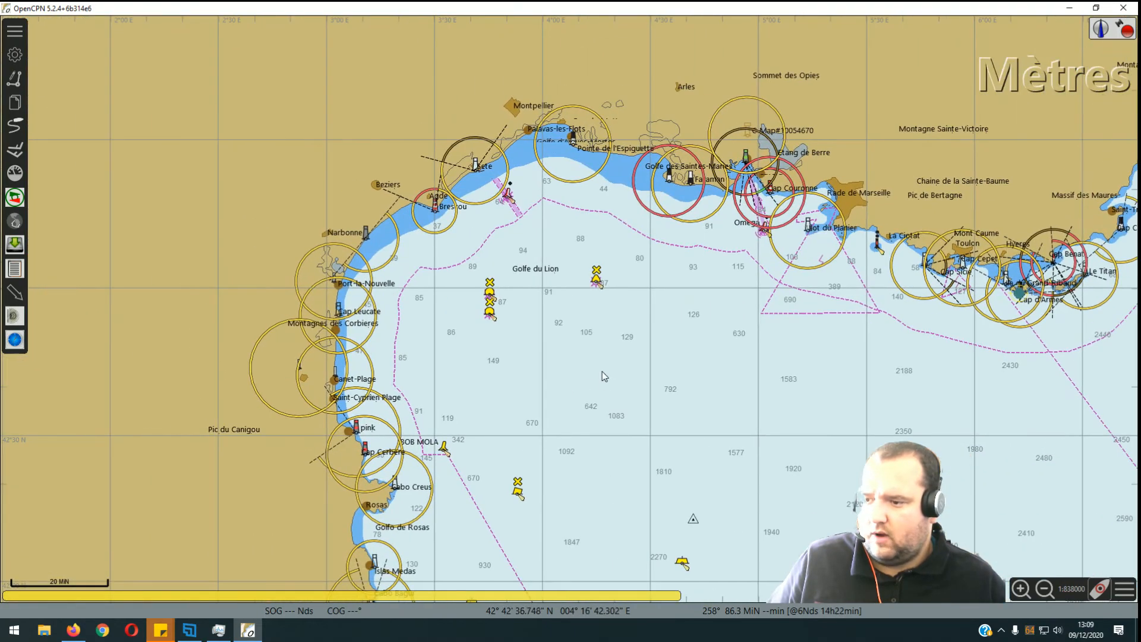
- Examine the CM93 charts along the Corsican coast, from Cap Corse to the Gulf of Ajaccio
left_click_drag(635, 317, 125, 362)
left_click_drag(642, 399, 112, 356)
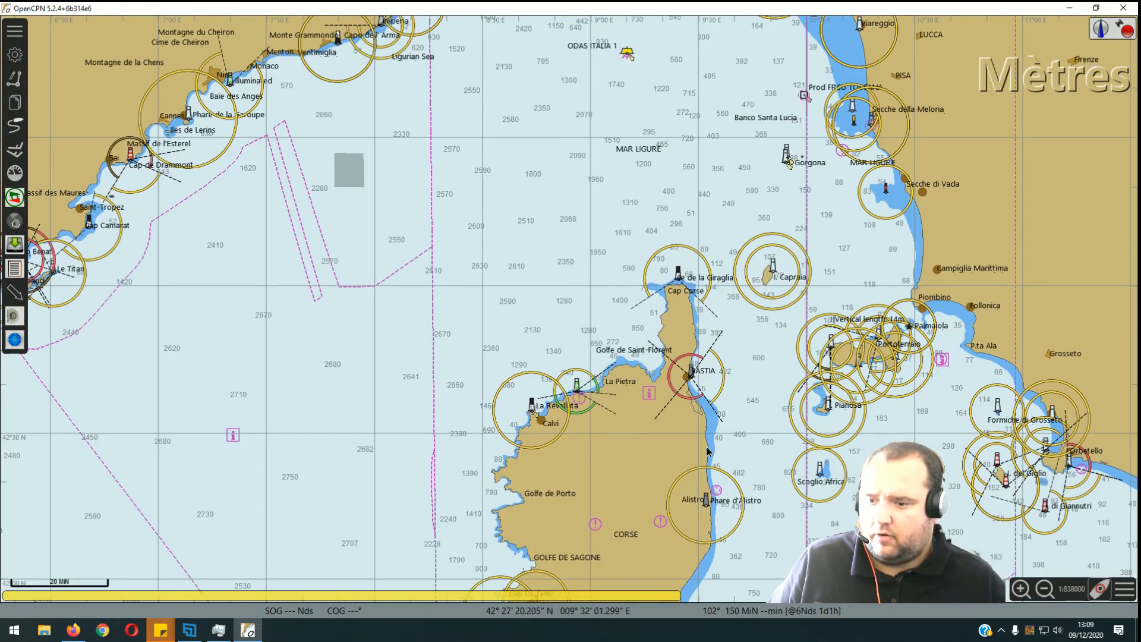
left_click_drag(708, 451, 721, 173)
left_click_drag(654, 351, 705, 310)
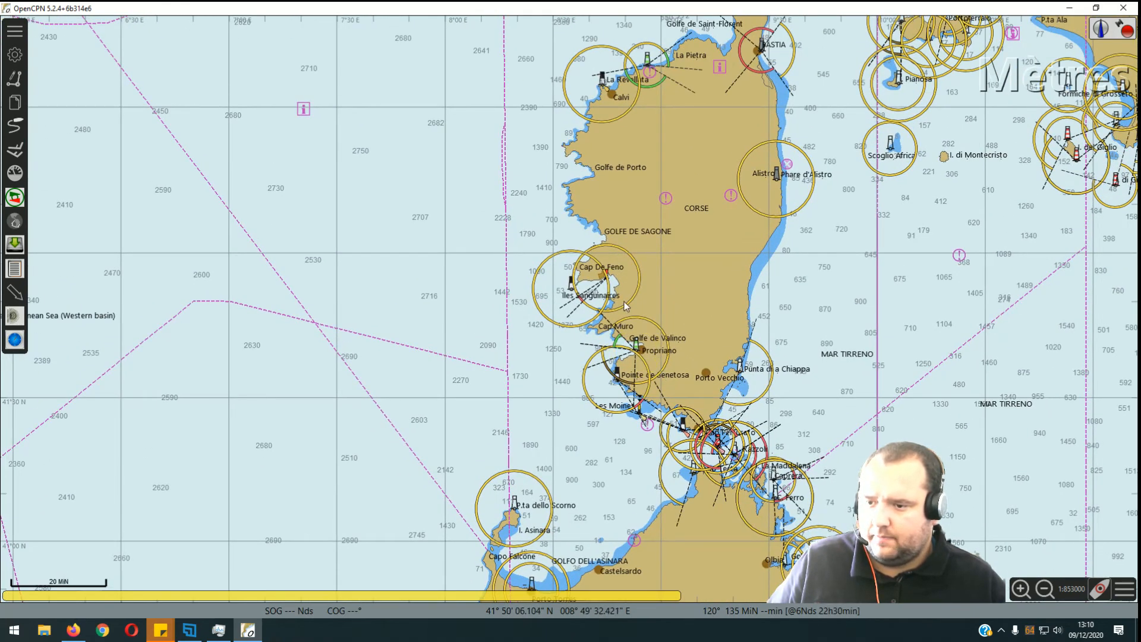
scroll(617, 284, "up", 2)
scroll(617, 284, "up", 1)
left_click_drag(481, 363, 627, 310)
scroll(641, 335, "down", 1)
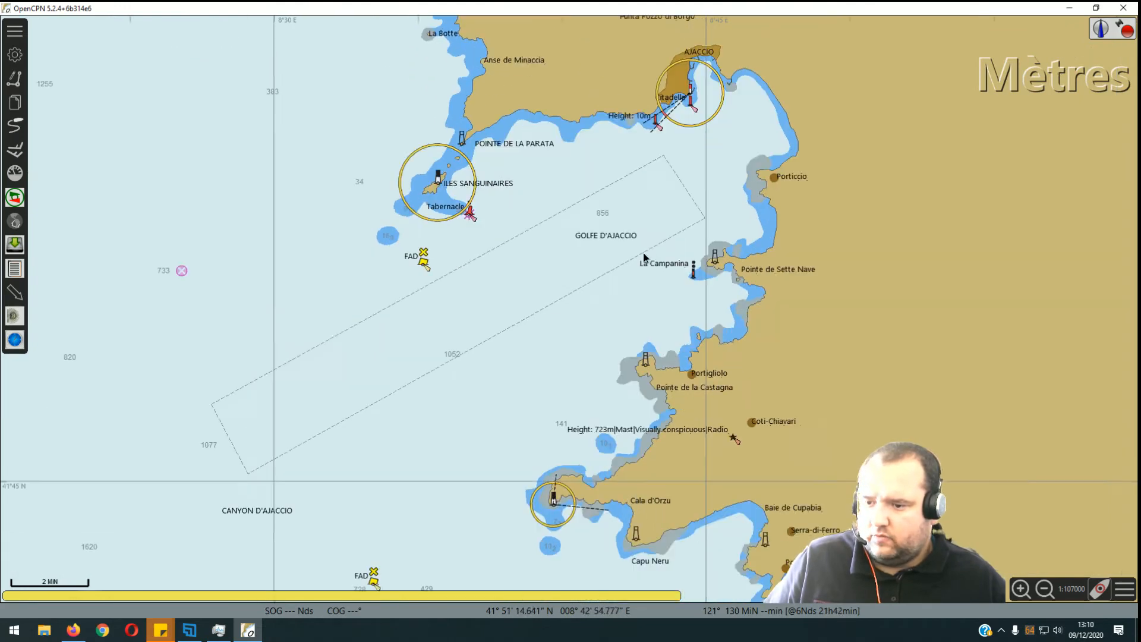
- Inspect the harbour detail at Ajaccio, from Port Tino Rossi north to Port Charles Ornano
scroll(486, 347, "up", 3)
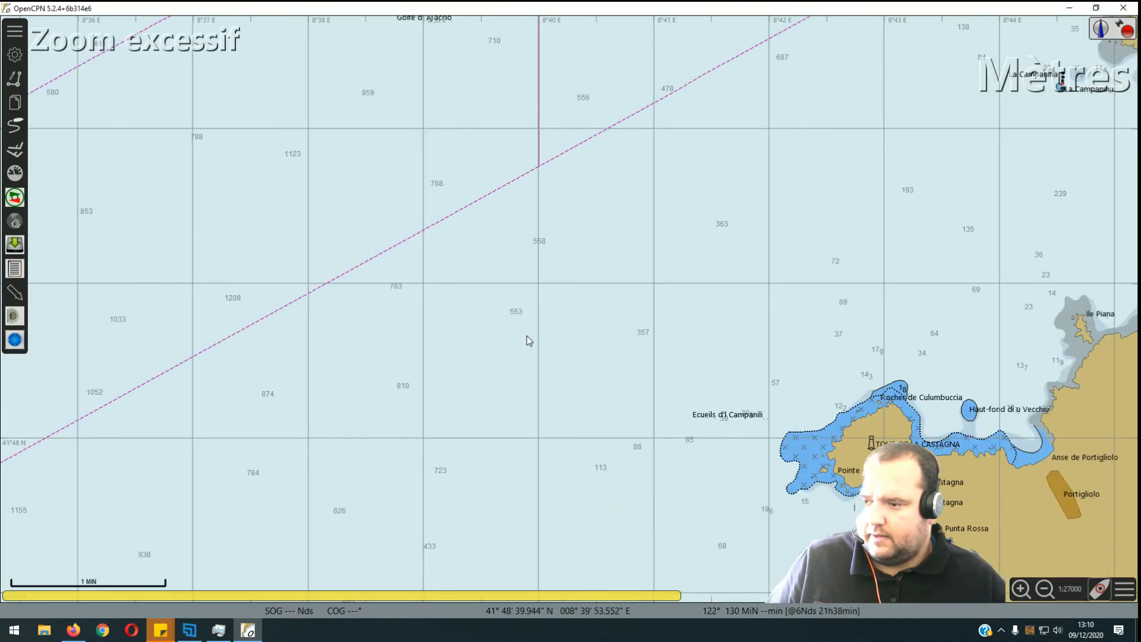
left_click_drag(661, 189, 501, 446)
left_click_drag(768, 170, 440, 472)
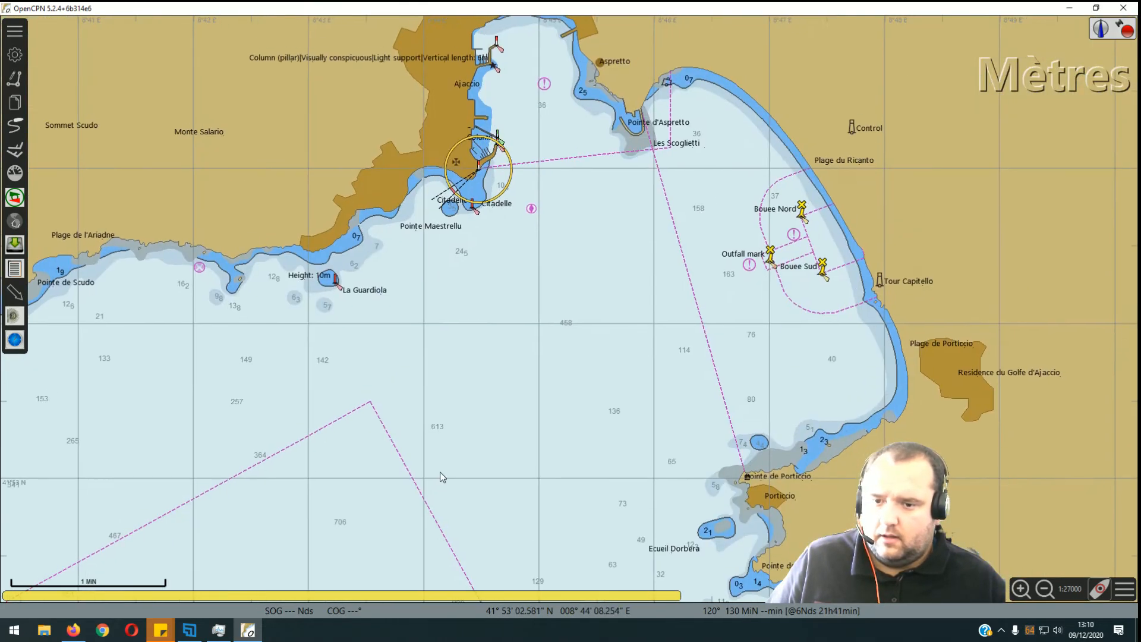
left_click_drag(541, 368, 532, 466)
left_click_drag(570, 274, 607, 330)
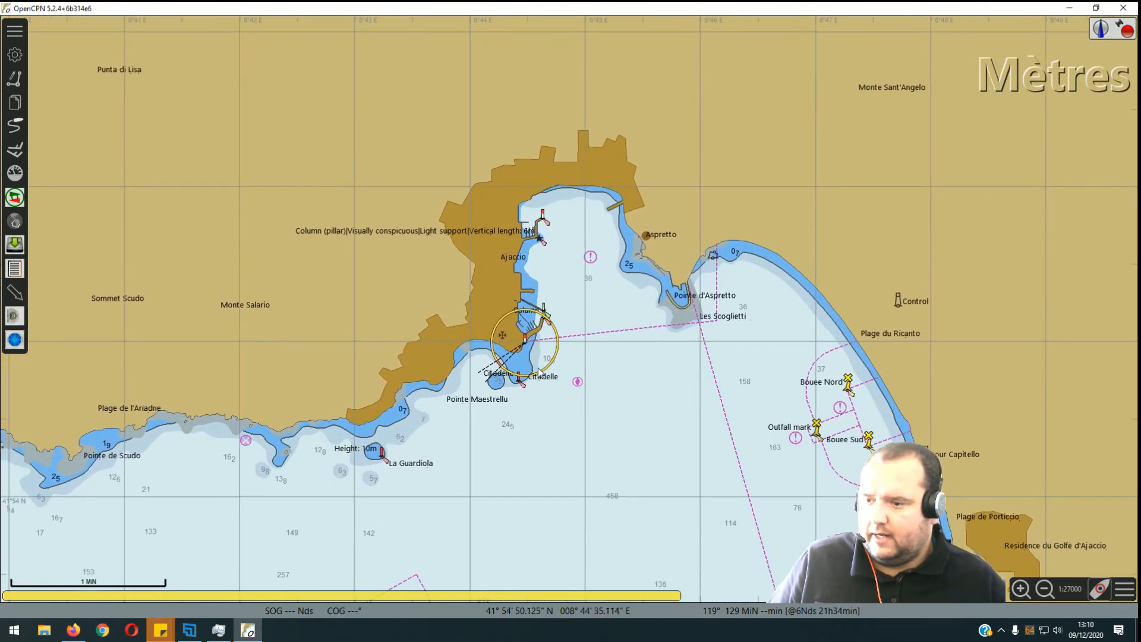
scroll(539, 370, "up", 4)
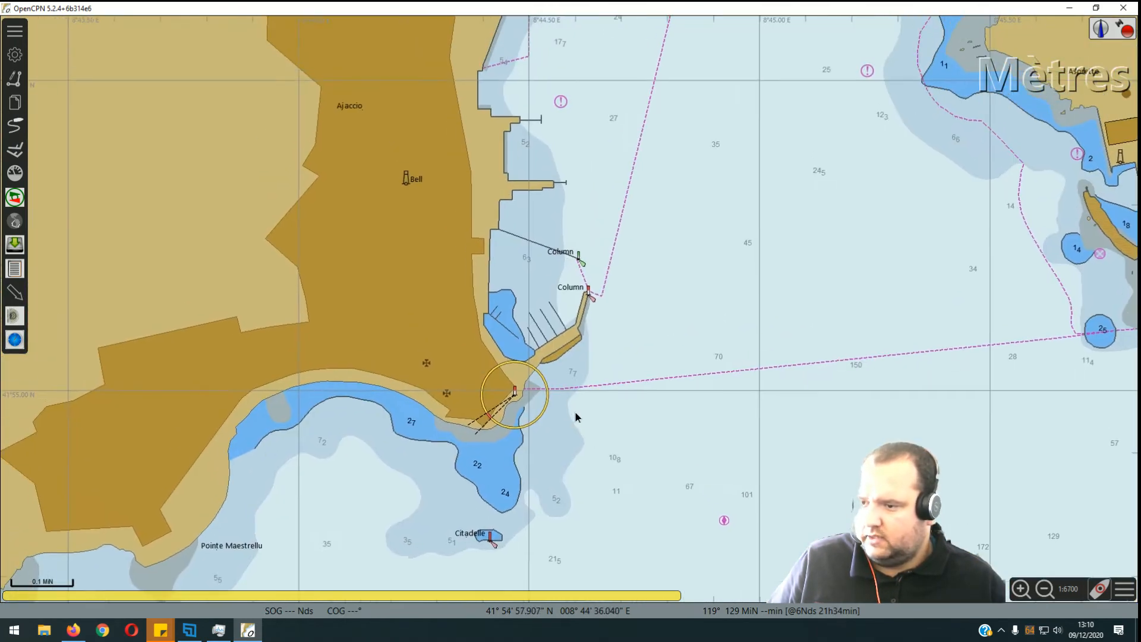
scroll(562, 300, "up", 2)
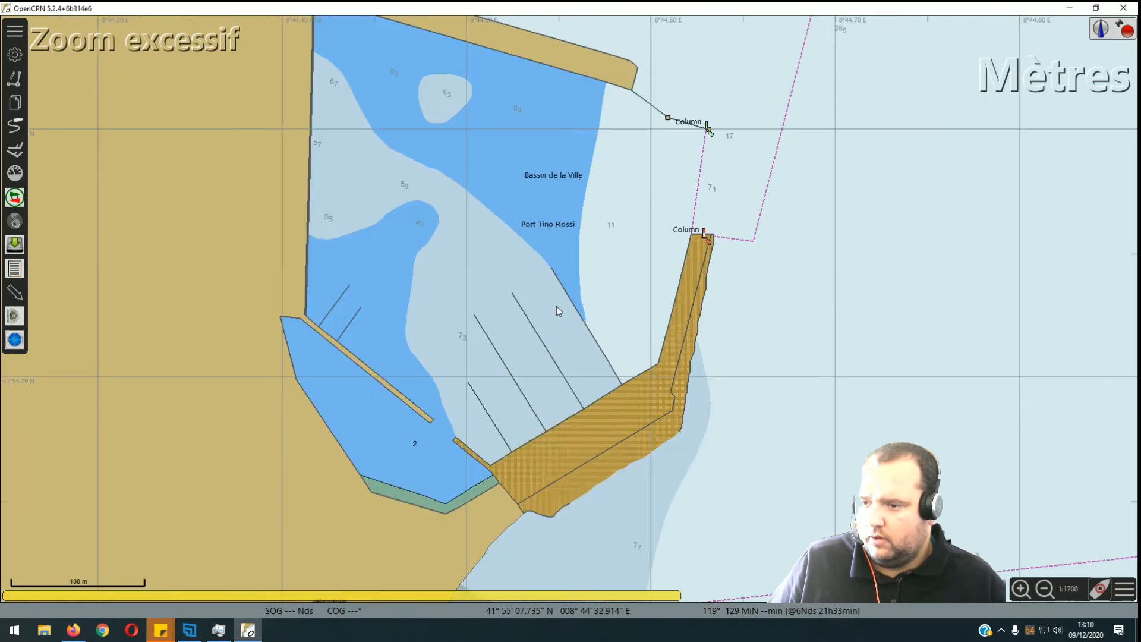
left_click_drag(573, 126, 604, 536)
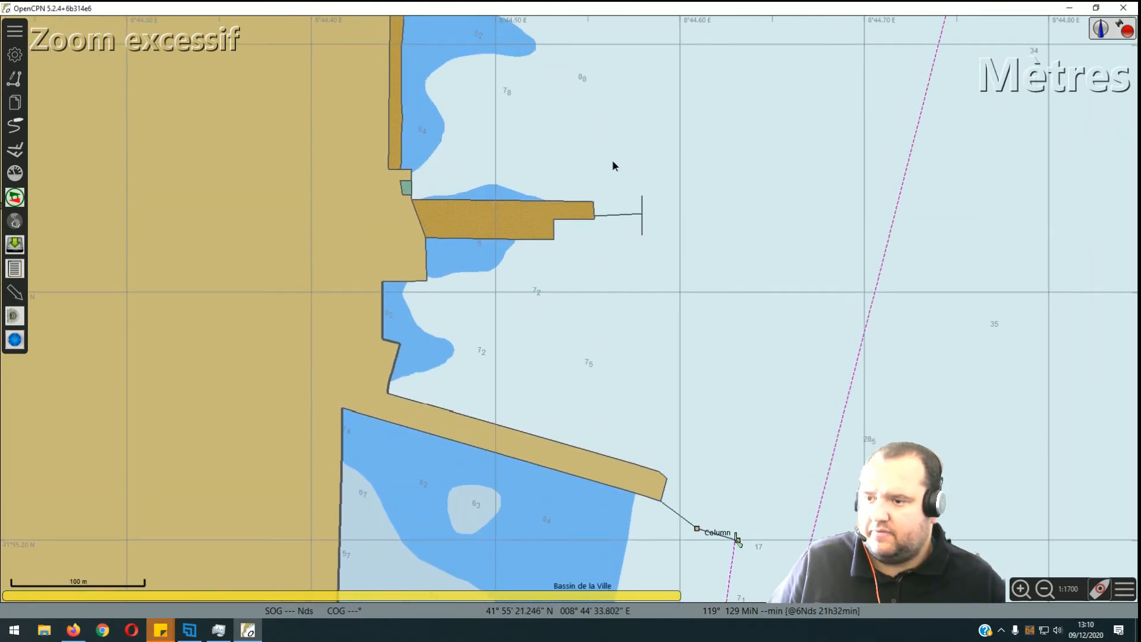
left_click_drag(612, 162, 563, 496)
left_click_drag(529, 231, 537, 552)
left_click_drag(636, 296, 570, 525)
left_click_drag(639, 189, 596, 440)
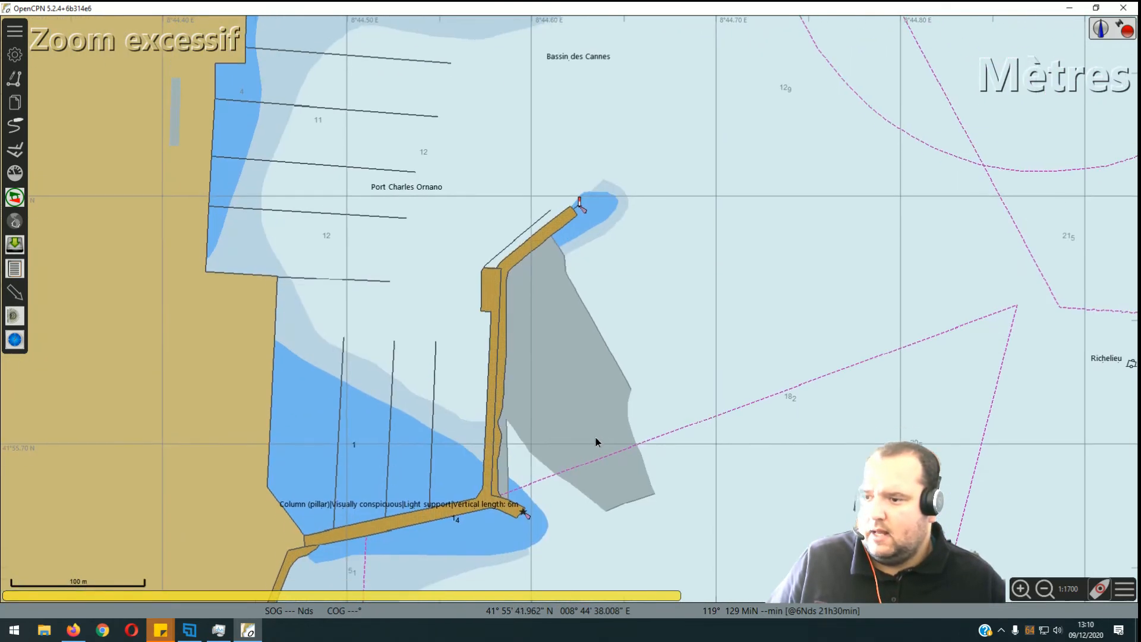
- Examine the depths, marks and zone limits across the Bay of Ajaccio at a scale of 1:13000
scroll(705, 343, "down", 1)
scroll(706, 346, "down", 2)
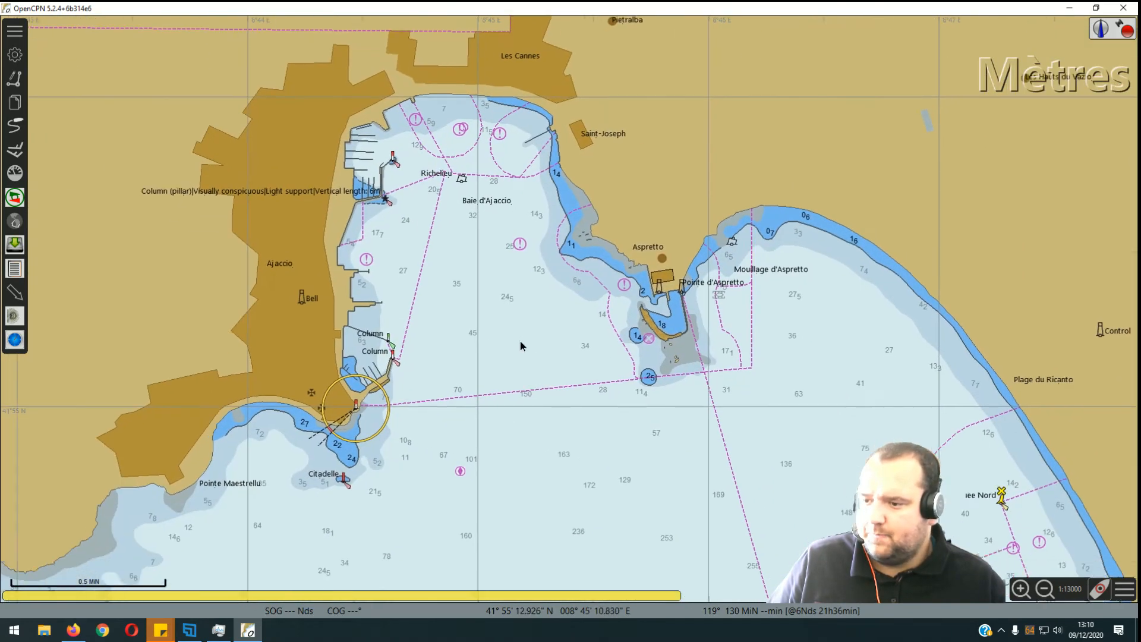
left_click_drag(521, 346, 596, 304)
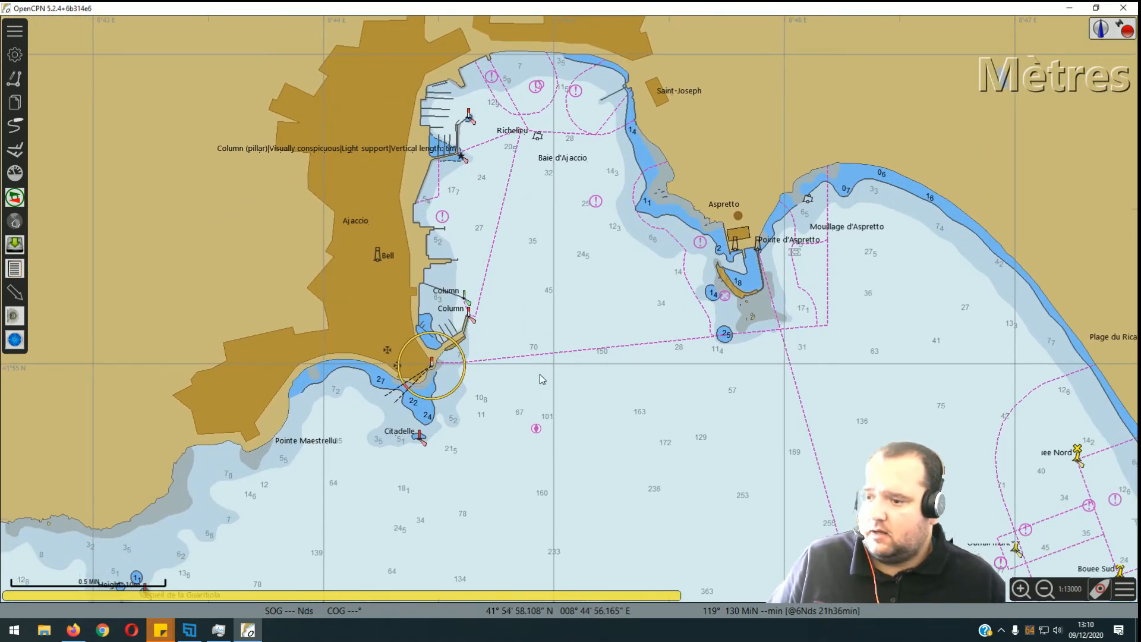
left_click_drag(540, 374, 544, 354)
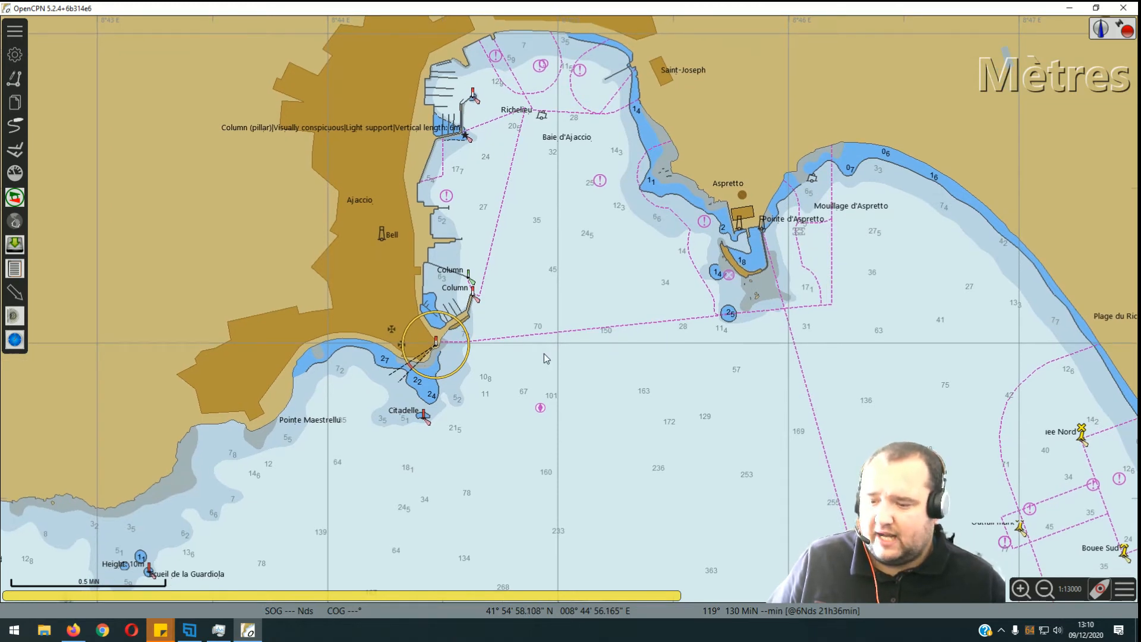
left_click_drag(573, 364, 574, 397)
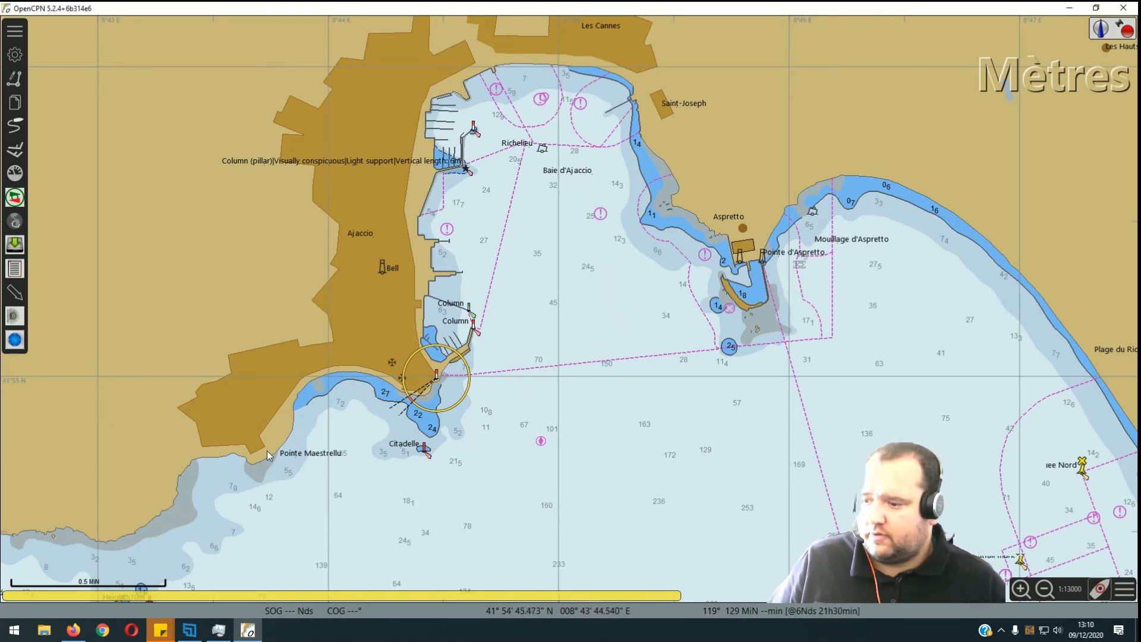
left_click_drag(628, 443, 356, 311)
left_click_drag(468, 386, 690, 430)
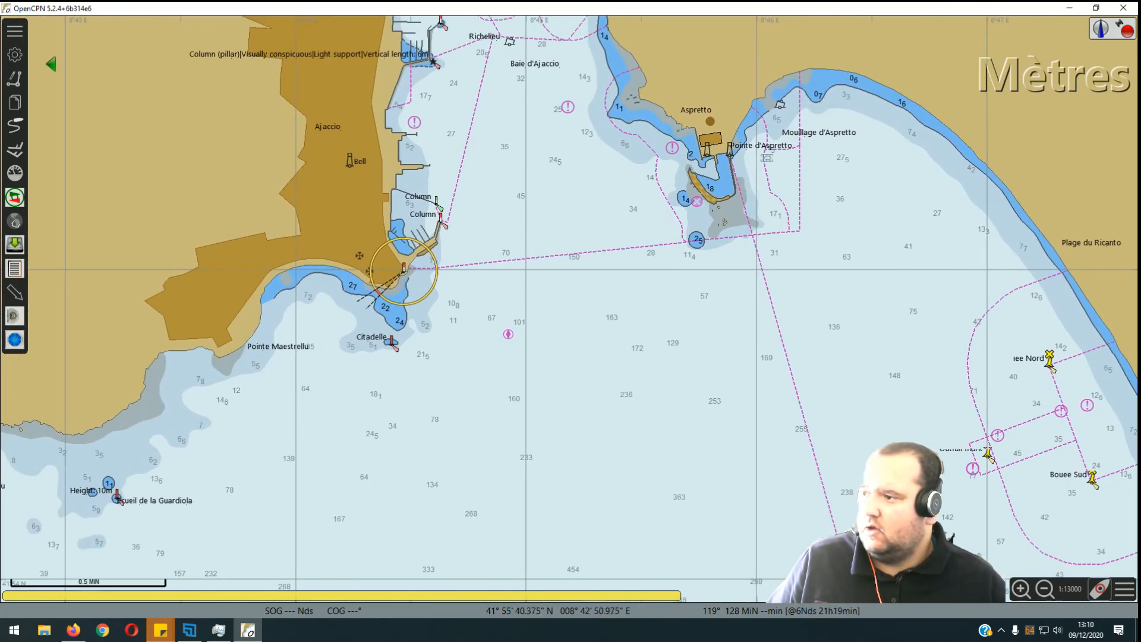
- Open the vector chart display options and review the text, detail, graphic style and zone limit settings
left_click(15, 55)
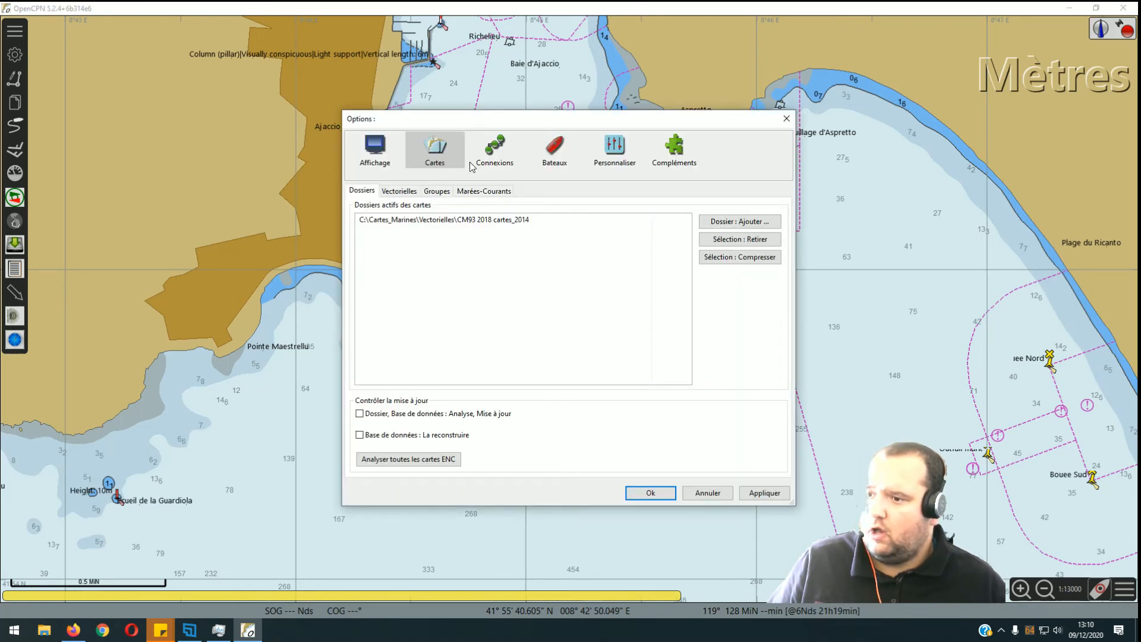
left_click(389, 197)
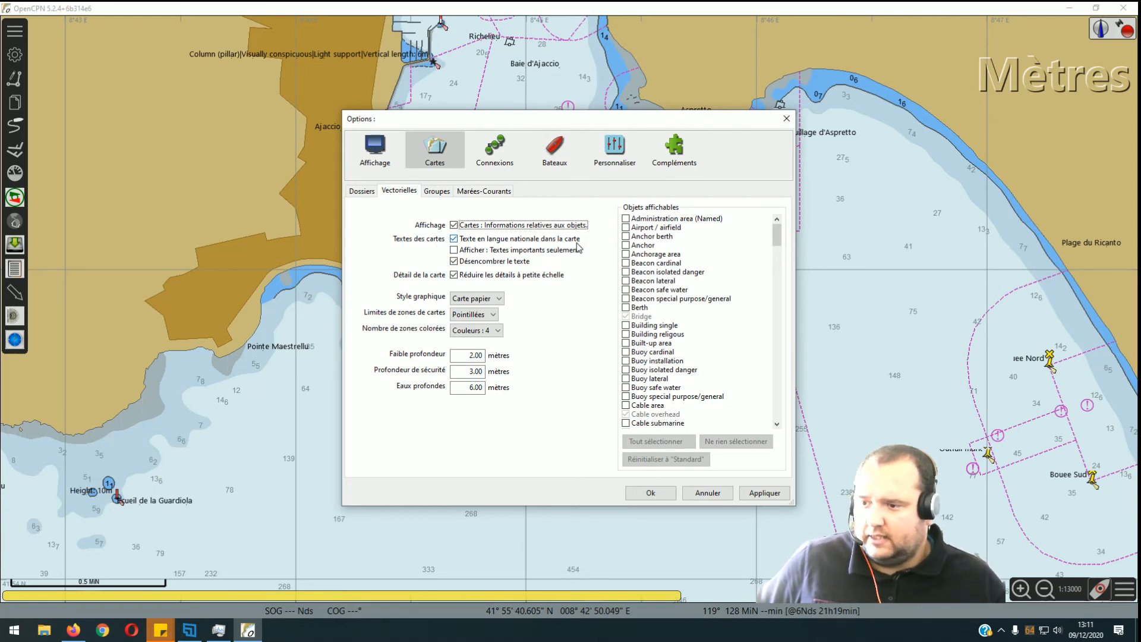
left_click(473, 255)
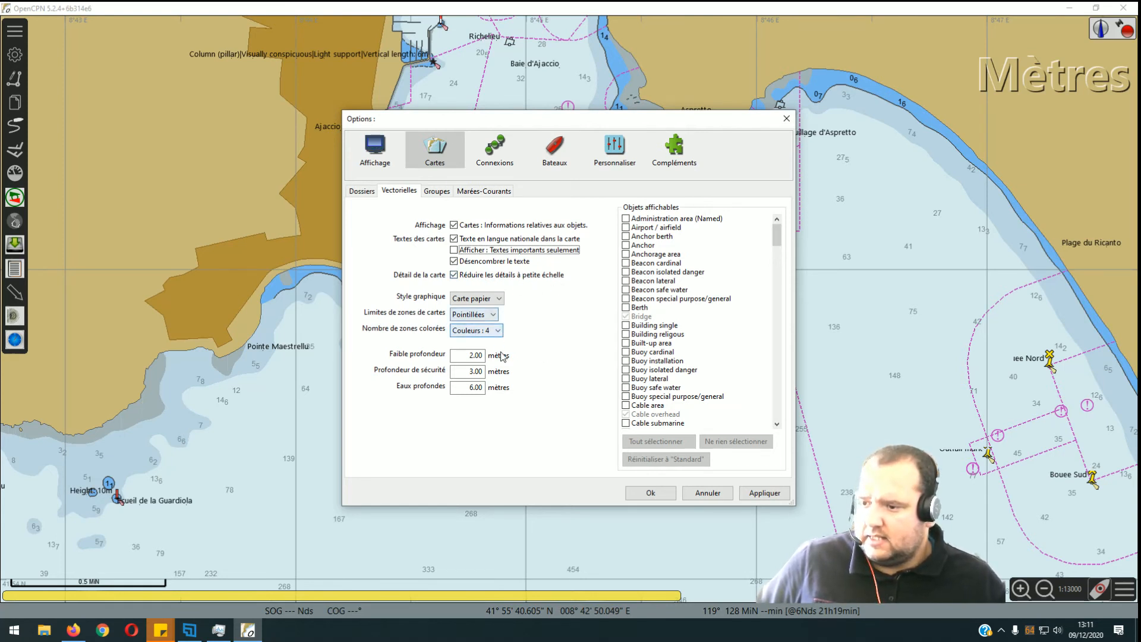
left_click(491, 301)
left_click(507, 321)
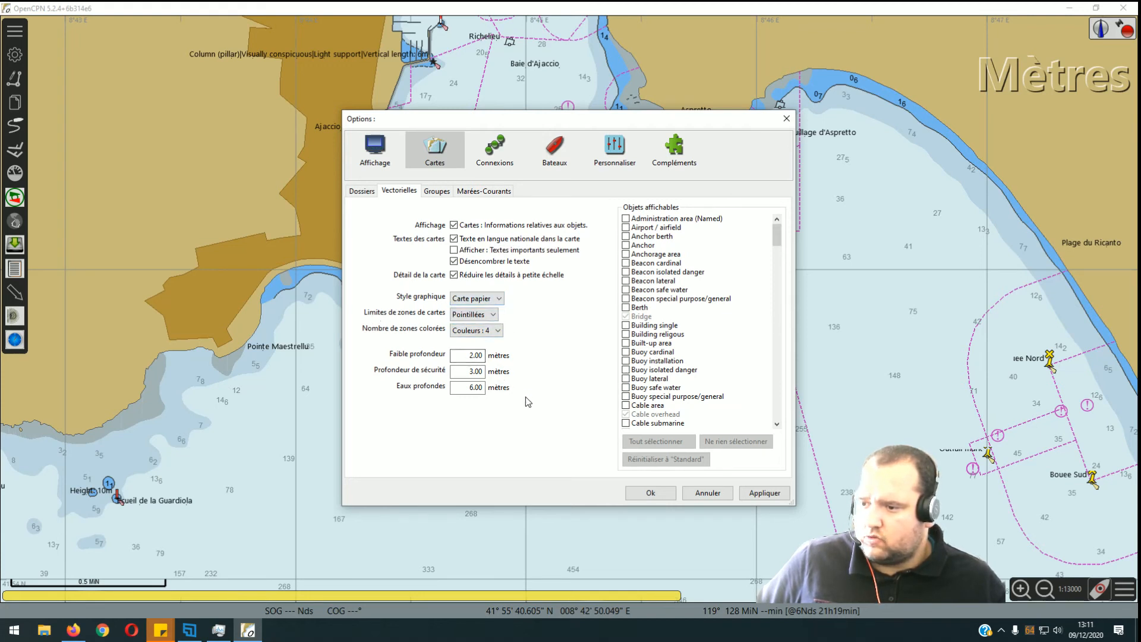
- Set the vector chart depths to 3 m for shallow water, 8 m for safety depth and 10 m for deep water
double_click(460, 357)
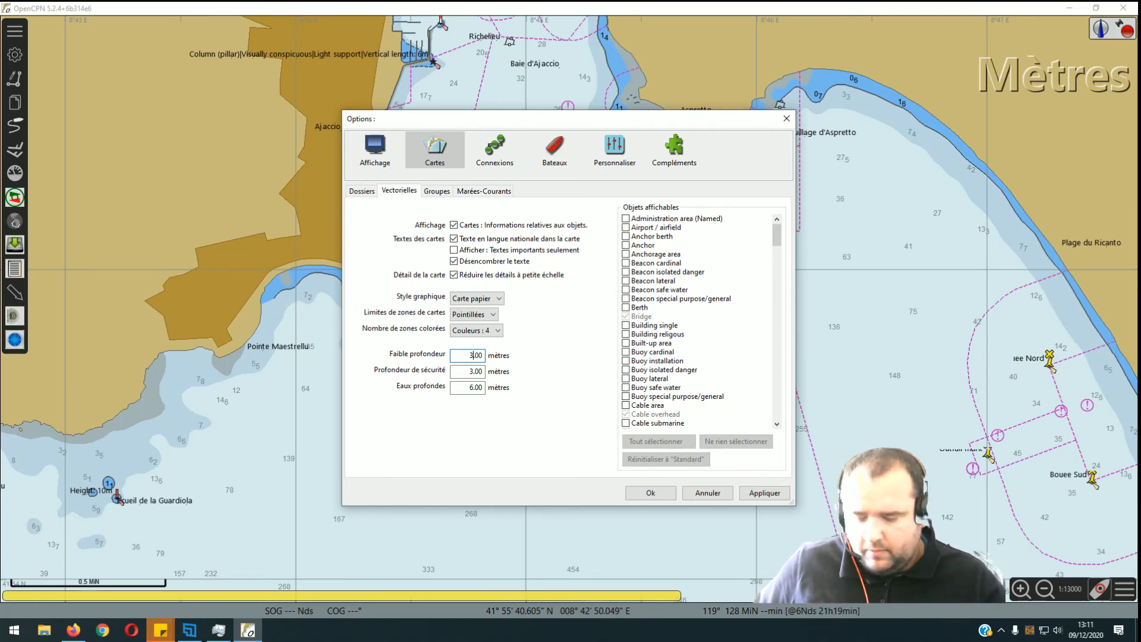
left_click(469, 371)
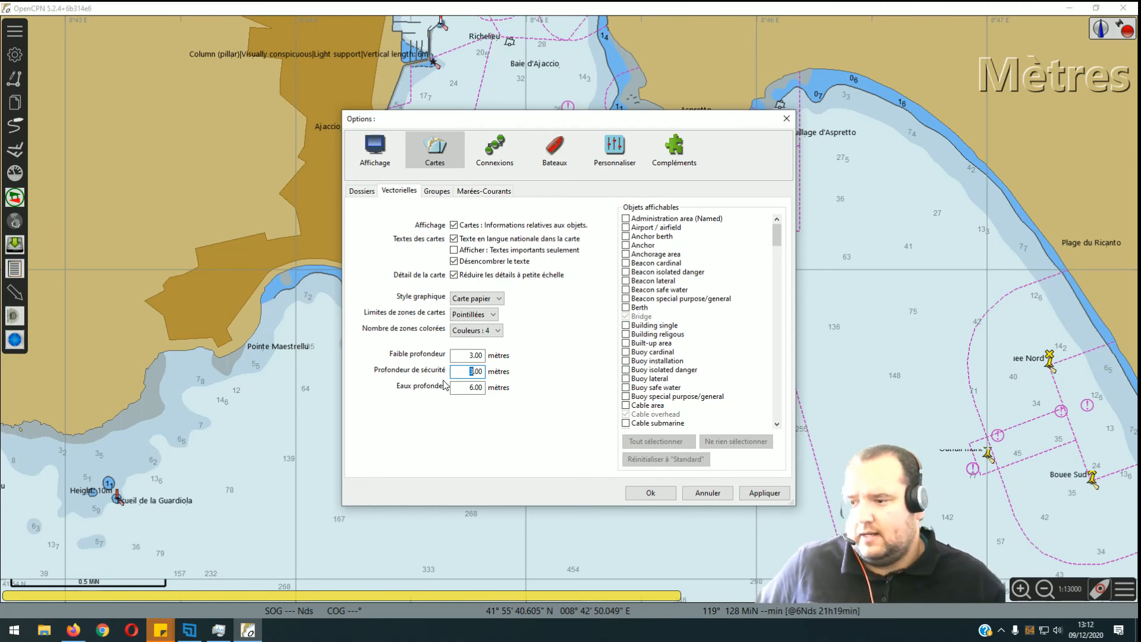
type("8")
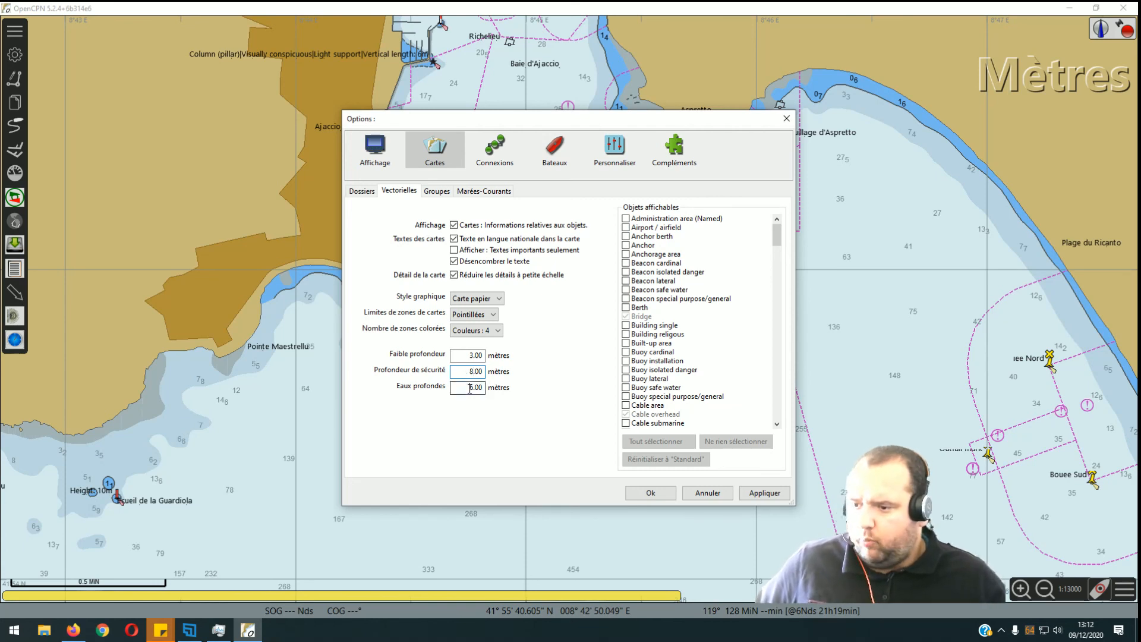
double_click(470, 388)
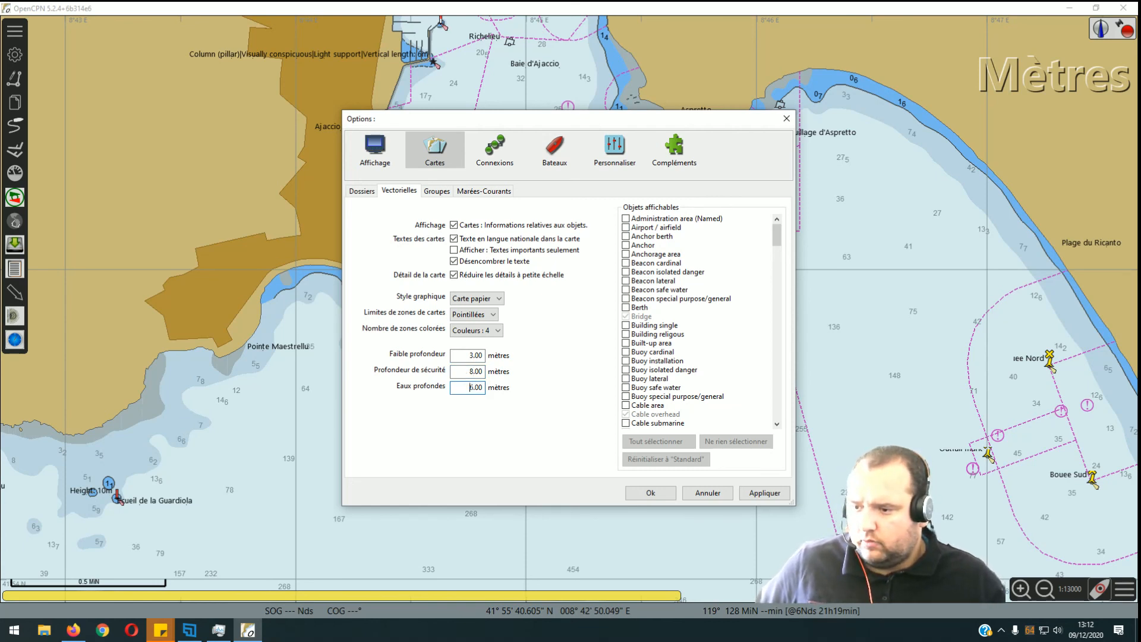
type("10")
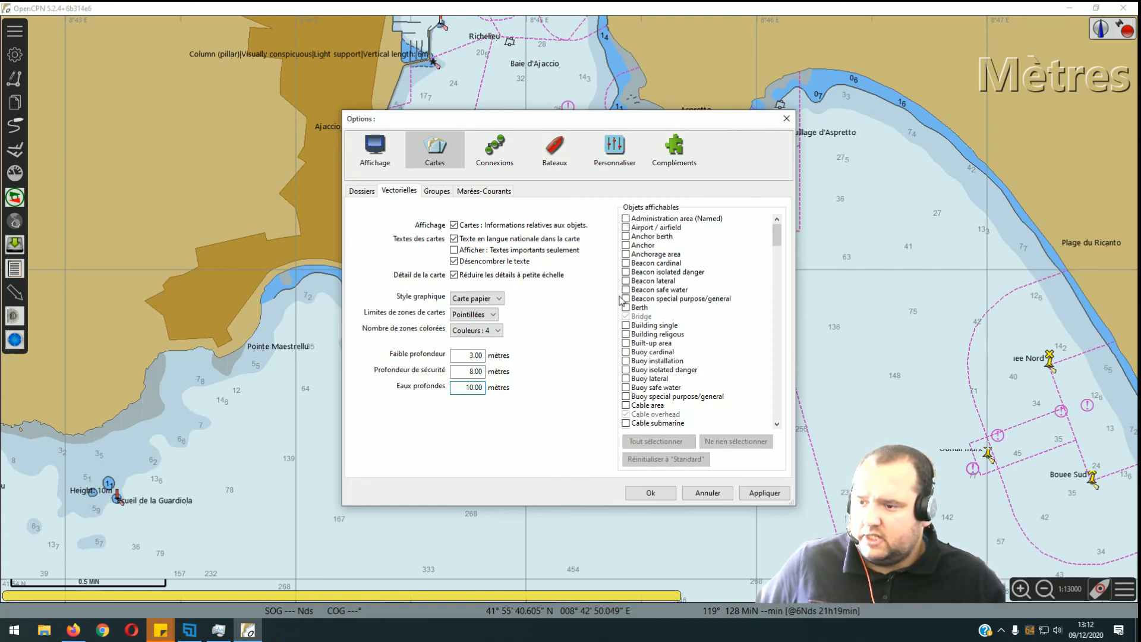
- Set the chart zone limits to Crénelées and apply the vector chart settings
double_click(457, 278)
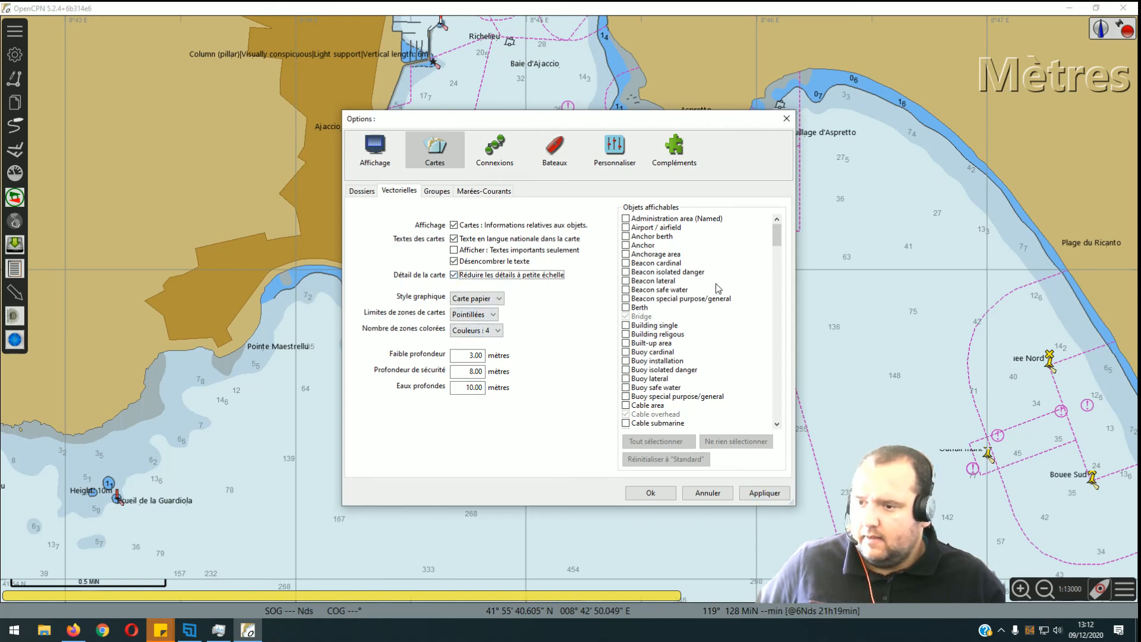
left_click(497, 333)
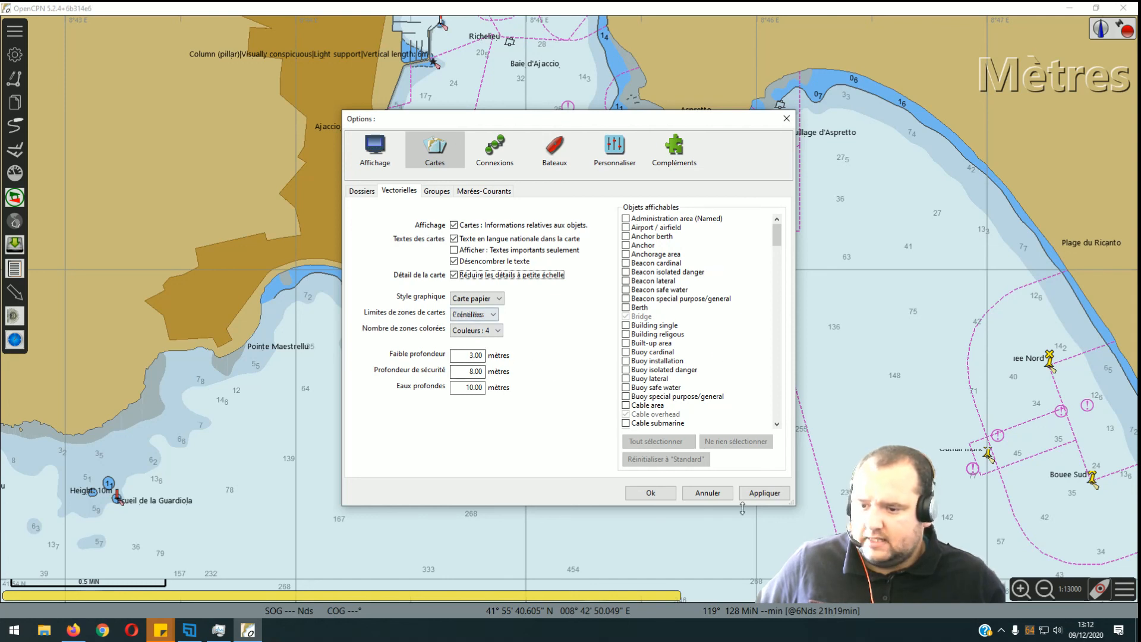
left_click(780, 499)
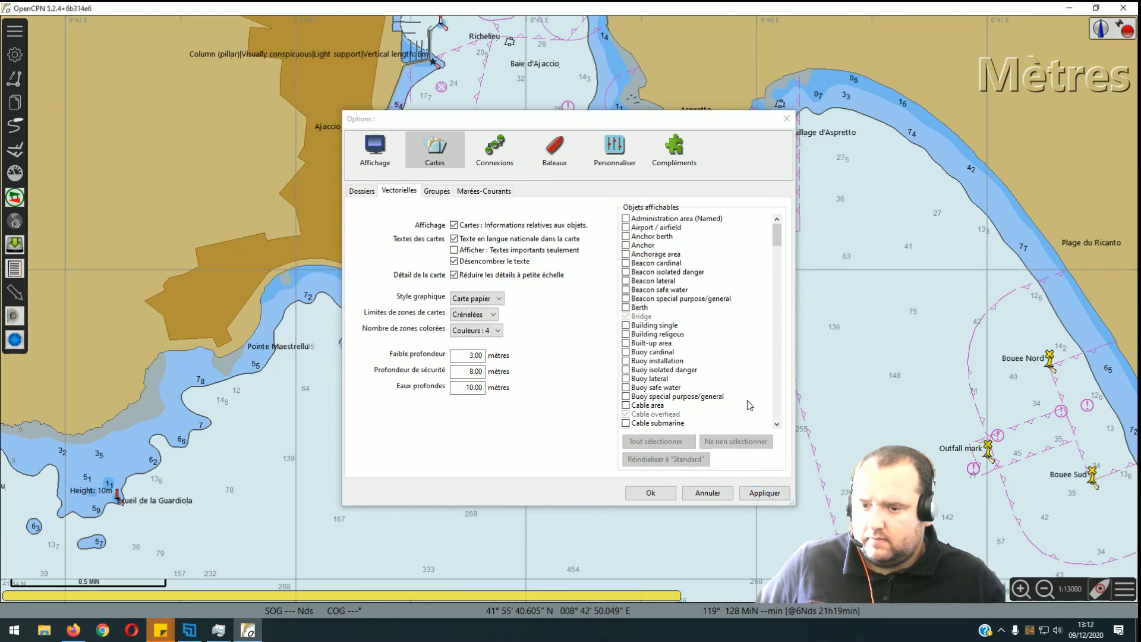